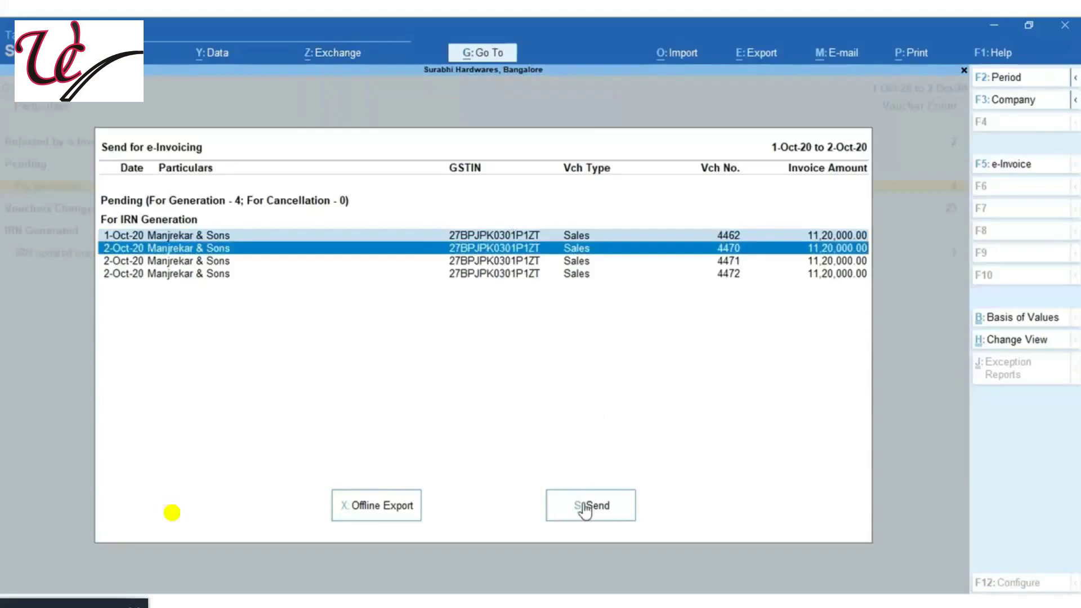
Send the pending invoices for IRN generation after logging in with the e-Invoice username and password
{"action": "left_click", "coordinate": [584, 505]}
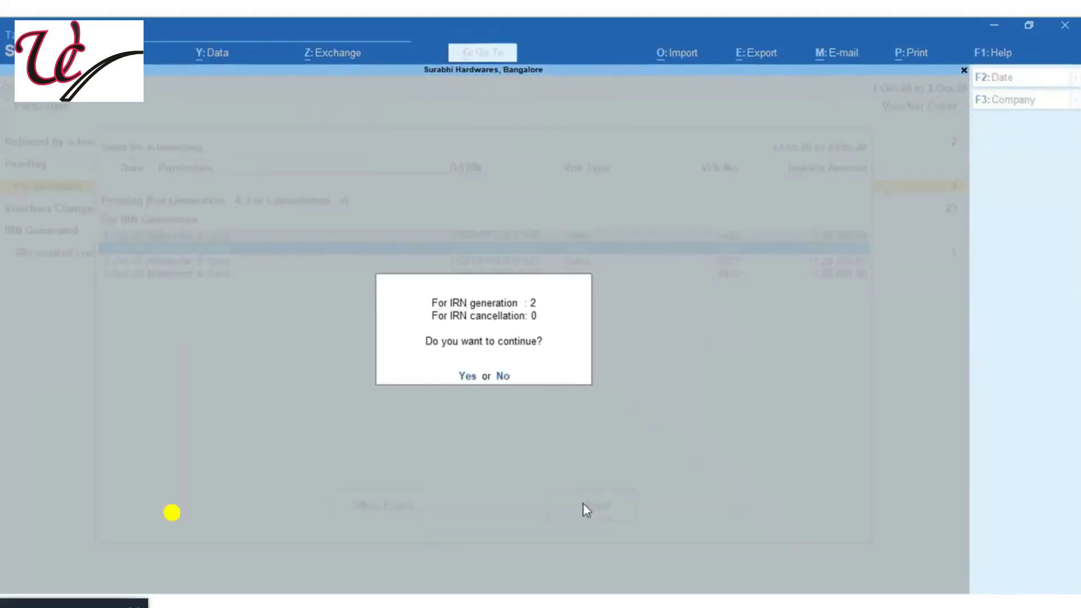
{"action": "left_click", "coordinate": [472, 380]}
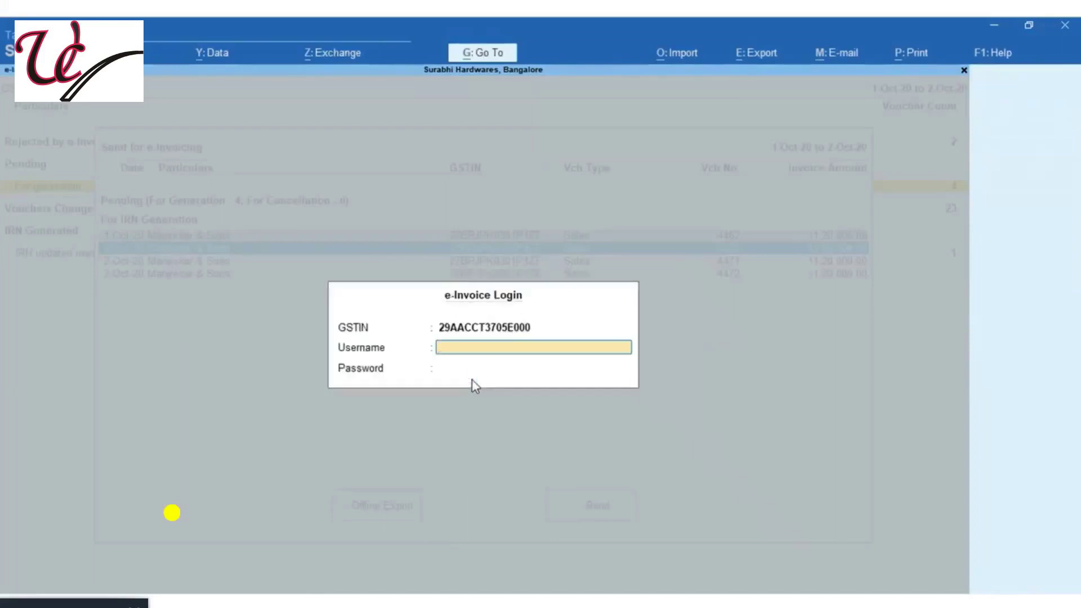
{"action": "key", "text": "Return"}
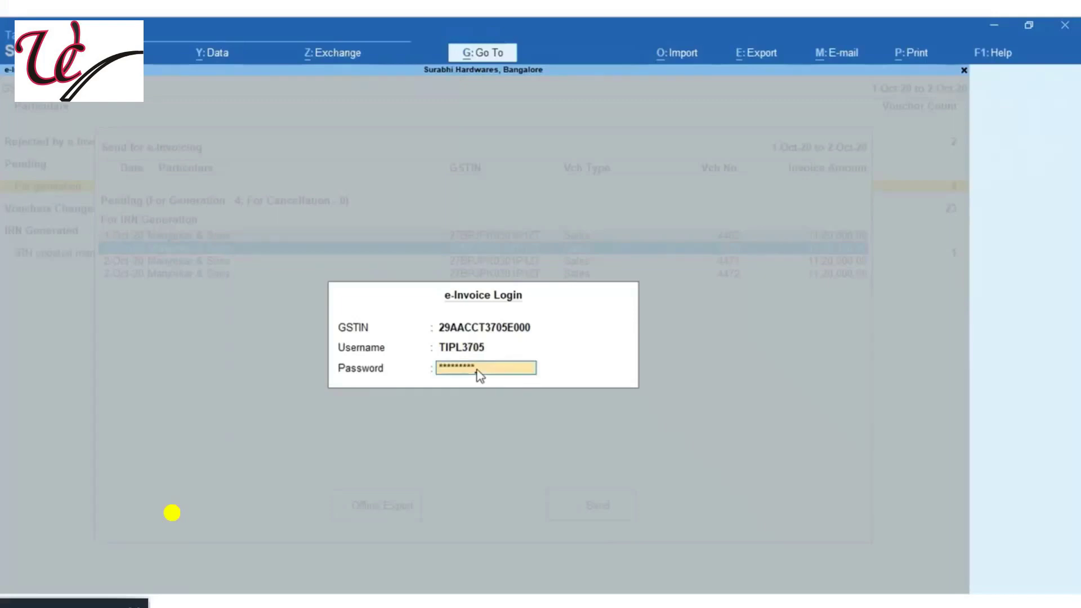
{"action": "key", "text": "Return"}
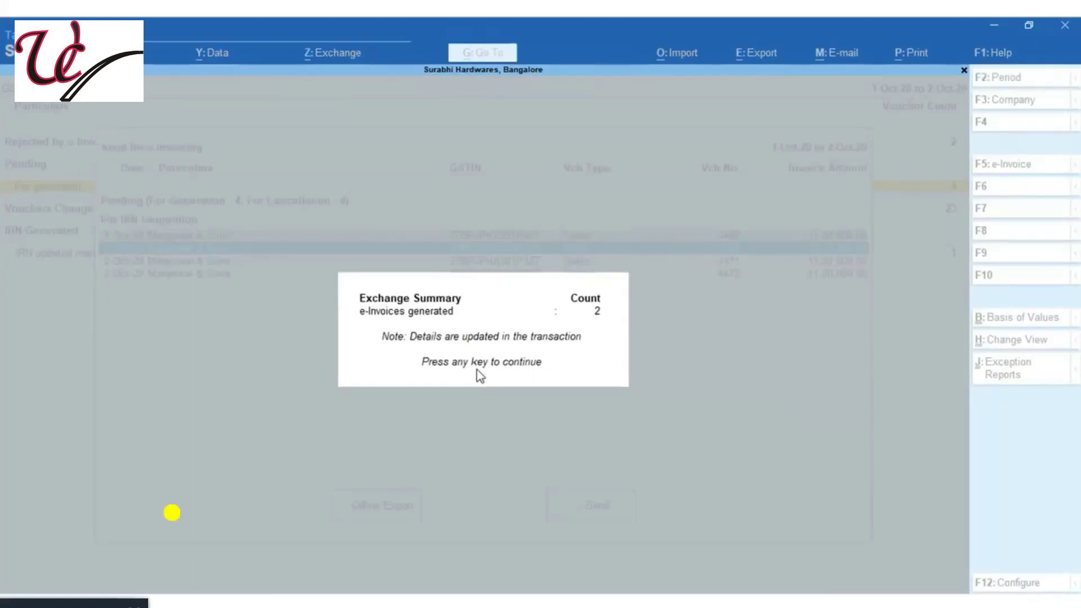
{"action": "key", "text": "Return"}
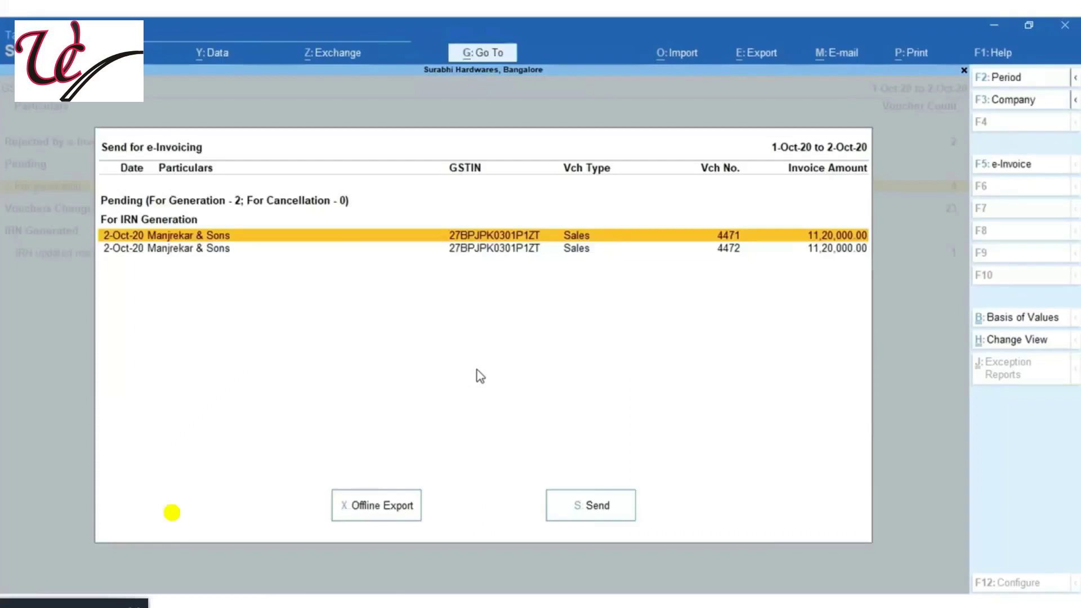
Generate IRNs for remaining vouchers 4471 and 4472, then close the emptied pending list
{"action": "left_click", "coordinate": [580, 512]}
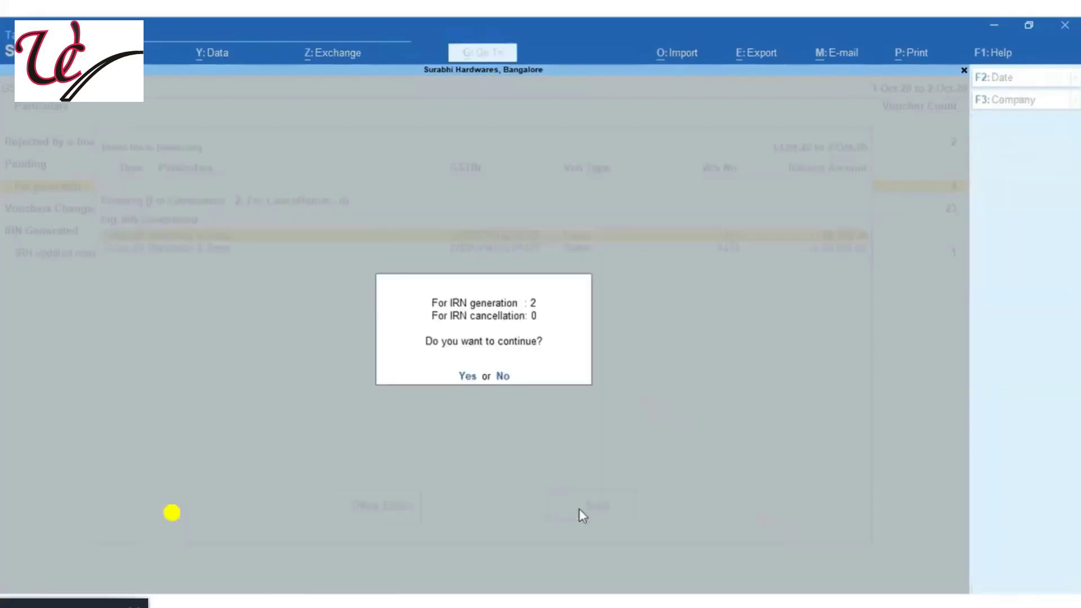
{"action": "left_click", "coordinate": [463, 376]}
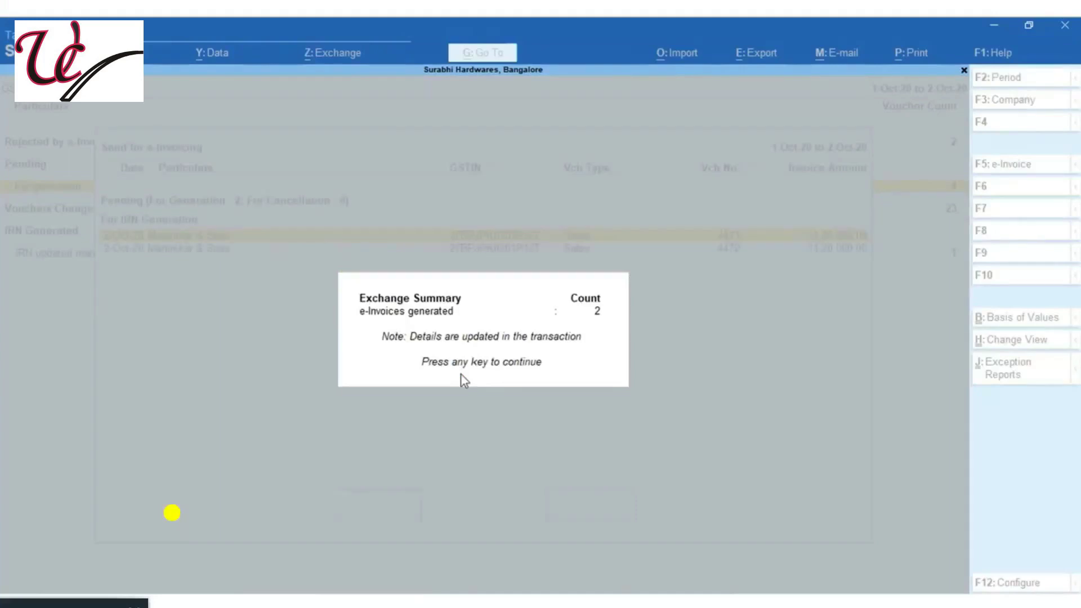
{"action": "key", "text": "Return"}
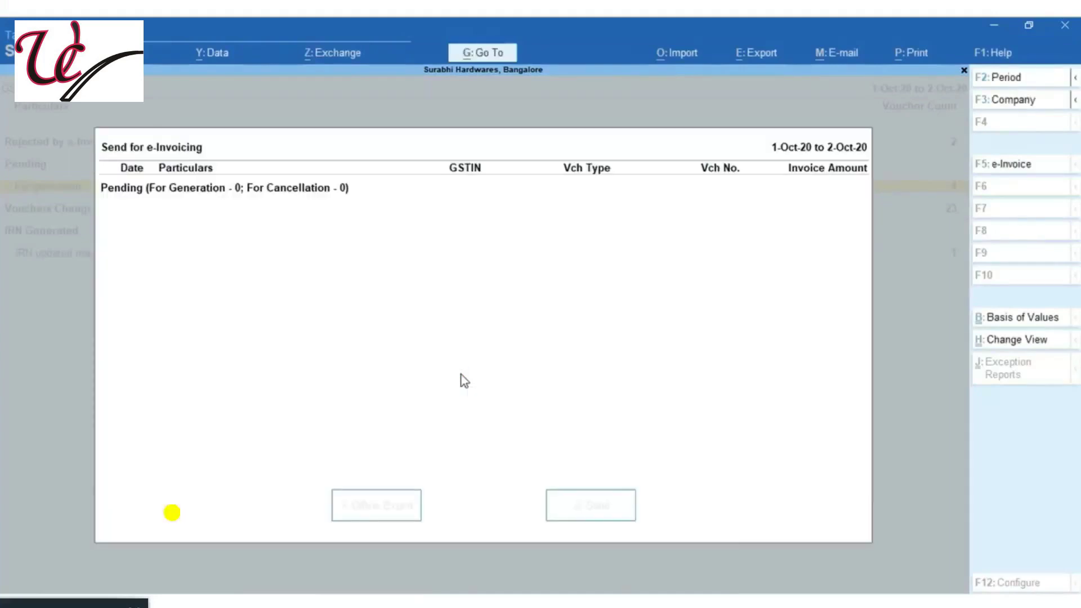
{"action": "key", "text": "Escape"}
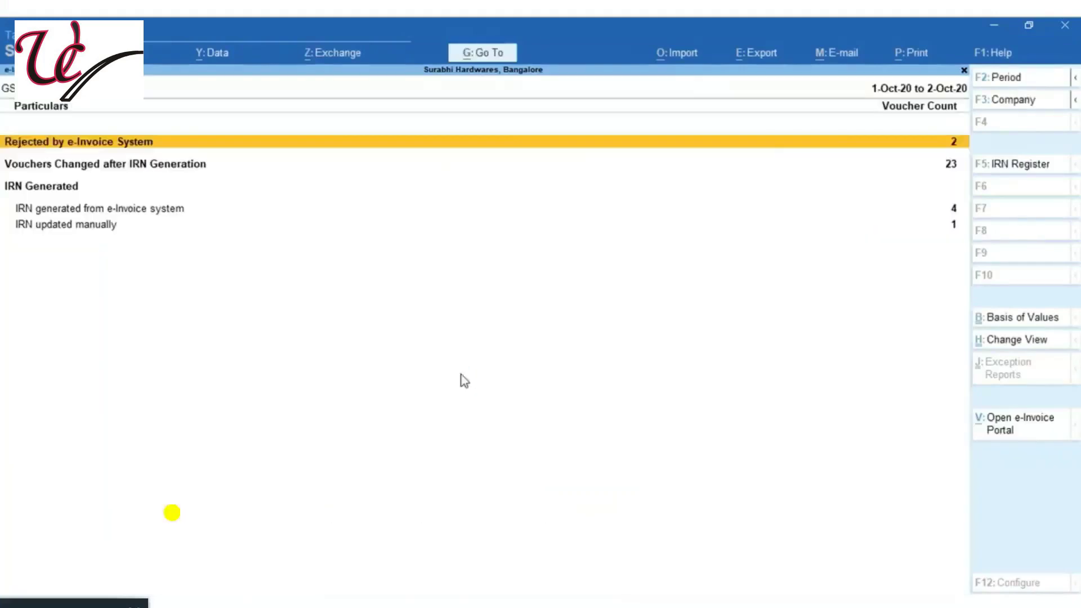
List the IRN-generated vouchers in detailed view showing each Ack No. and IRN
{"action": "key", "text": "Down"}
{"action": "key", "text": "Down"}
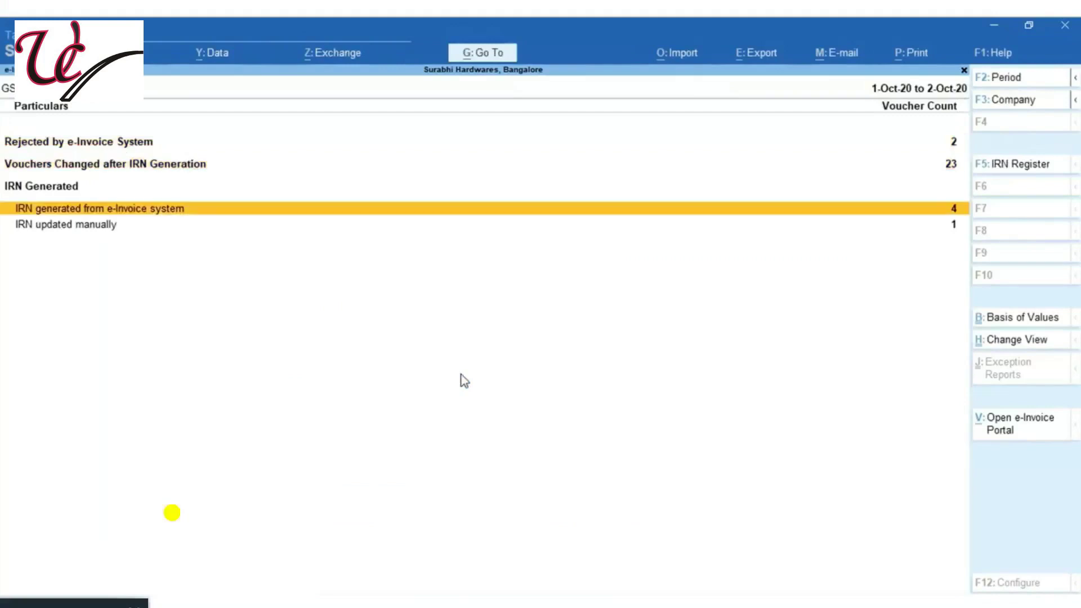
{"action": "key", "text": "Return"}
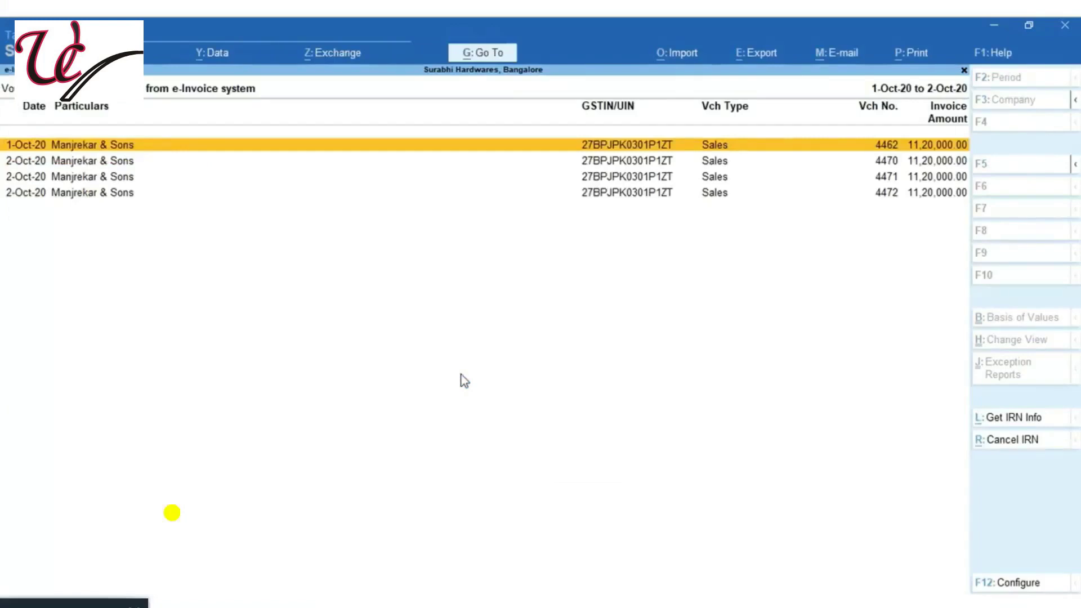
{"action": "key", "text": "alt"}
{"action": "key", "text": "alt+F5"}
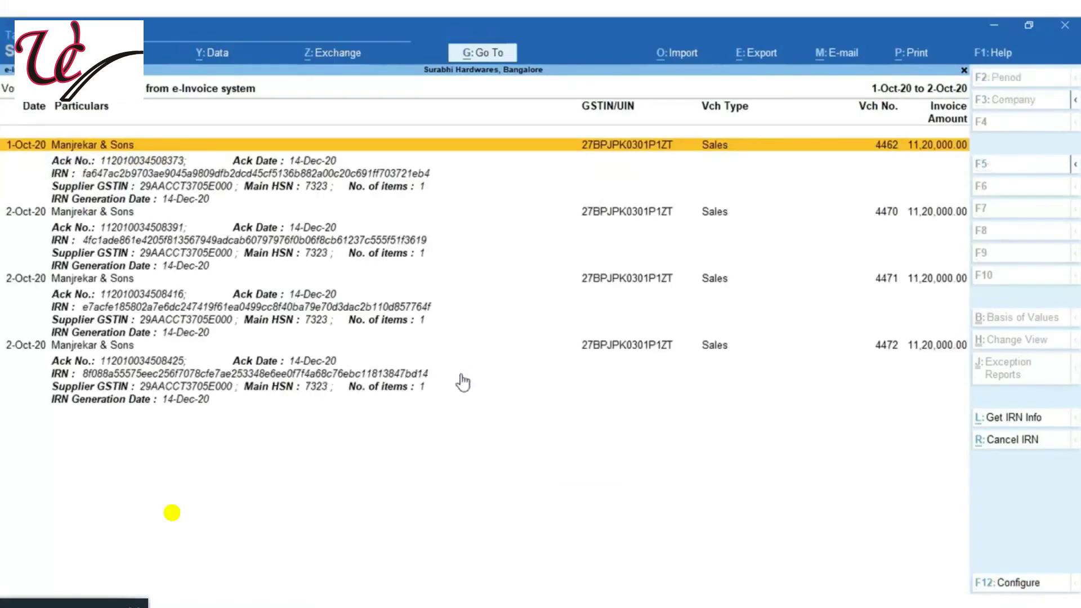
{"action": "key", "text": "Down"}
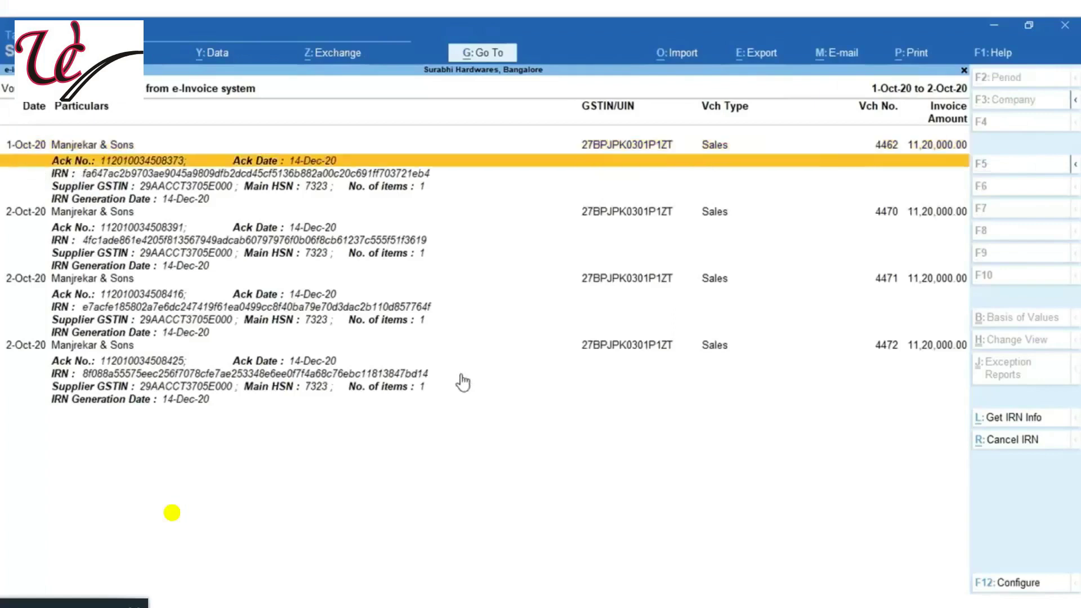
{"action": "key", "text": "Down"}
{"action": "key", "text": "Down"}
{"action": "key", "text": "Down"}
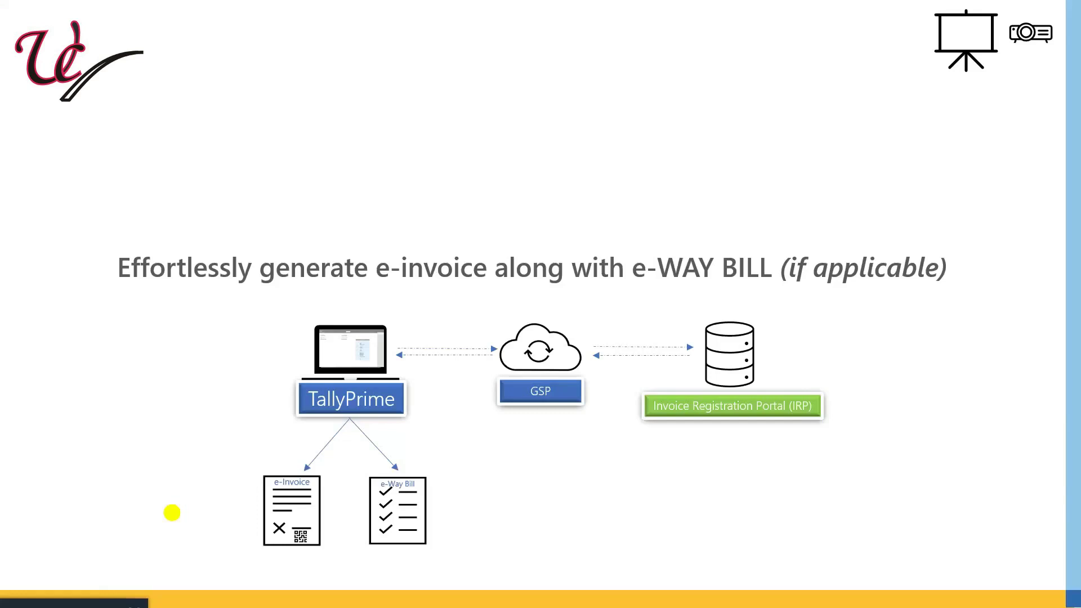
Advance past the e-invoice with e-way bill diagram slide
{"action": "key", "text": "Right"}
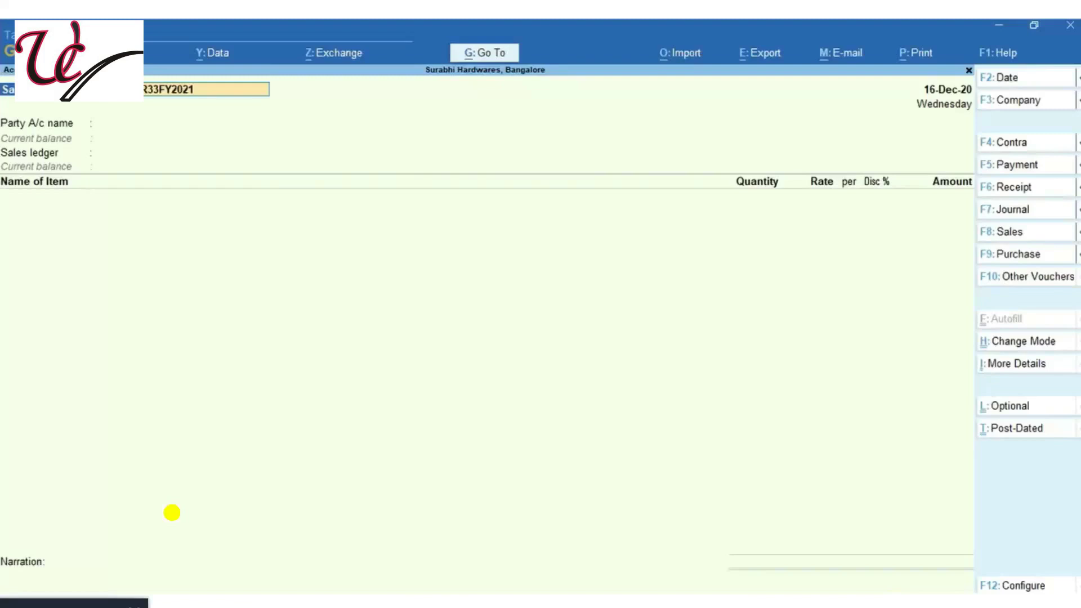
Start a sales voucher to Kanti Hardwares using the Sales at 12% ledger
{"action": "type", "text": "567t"}
{"action": "key", "text": "Return"}
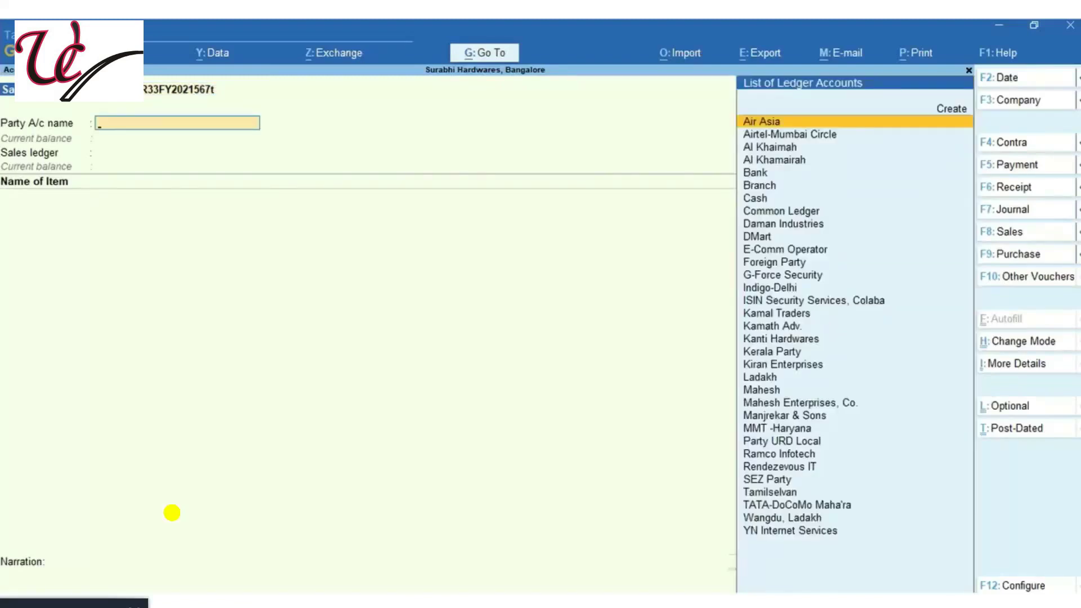
{"action": "type", "text": "Kanti"}
{"action": "key", "text": "Return"}
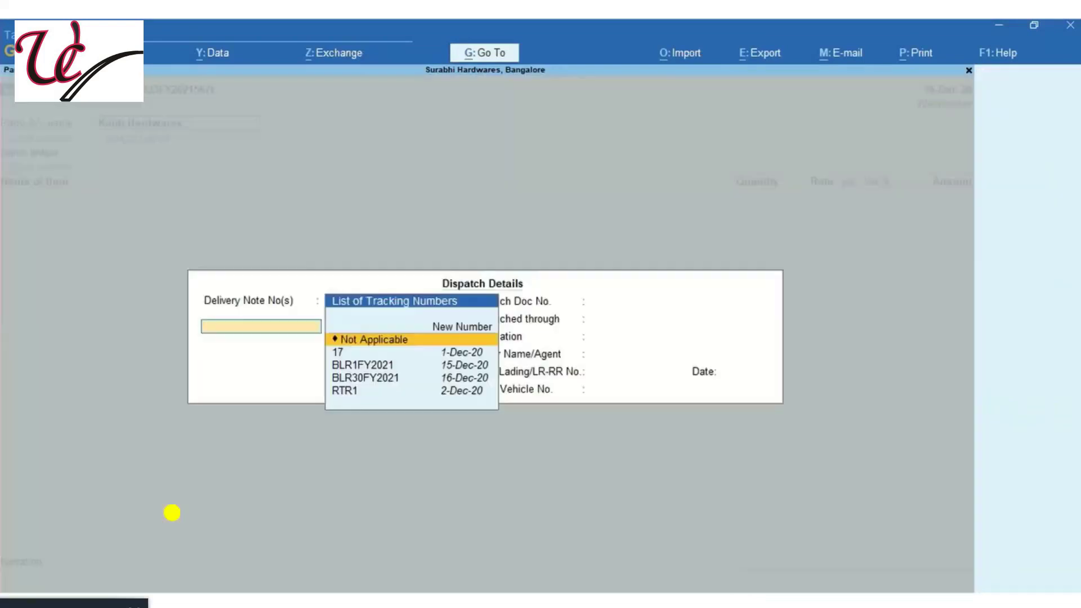
{"action": "key", "text": "ctrl+a"}
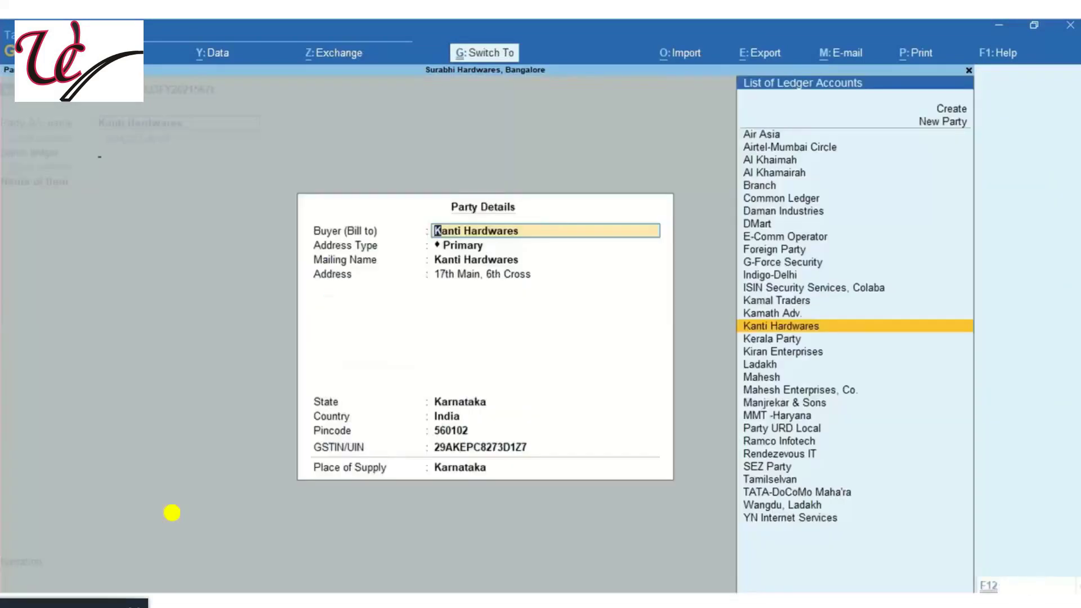
{"action": "key", "text": "ctrl+a"}
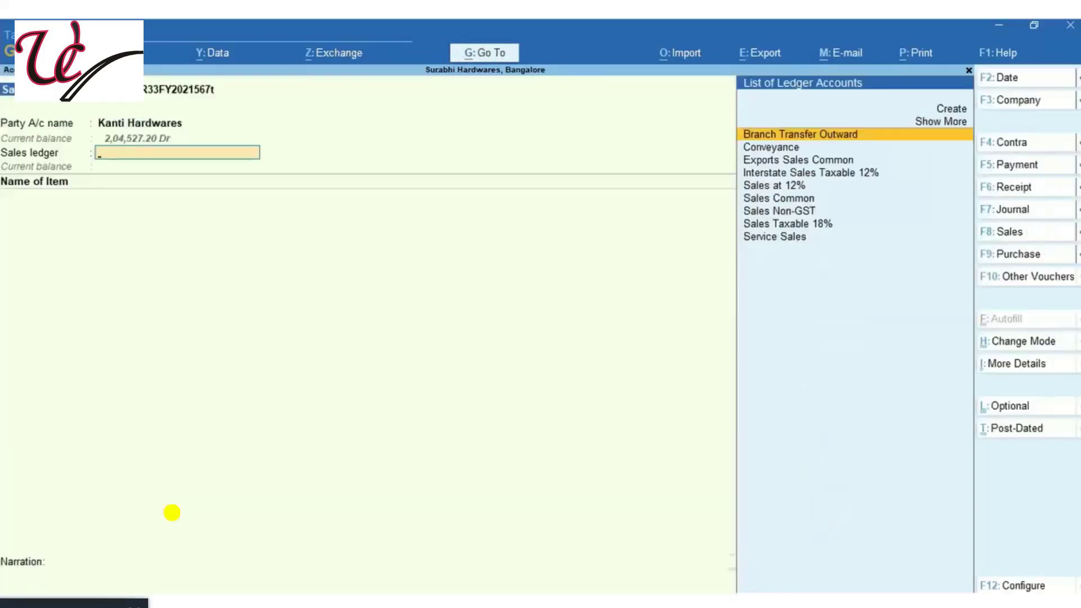
{"action": "key", "text": "Down"}
{"action": "key", "text": "Down"}
{"action": "key", "text": "Down"}
{"action": "key", "text": "Down"}
{"action": "key", "text": "Return"}
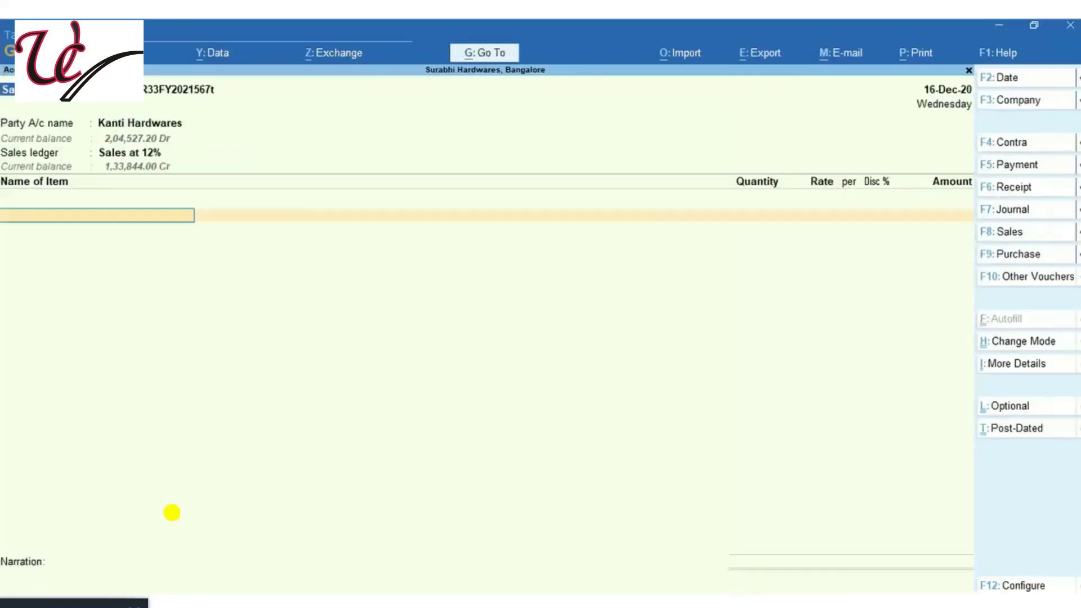
Add 100 nos of 13MM Steel (12%) at 1,000.00
{"action": "key", "text": "Down"}
{"action": "key", "text": "Down"}
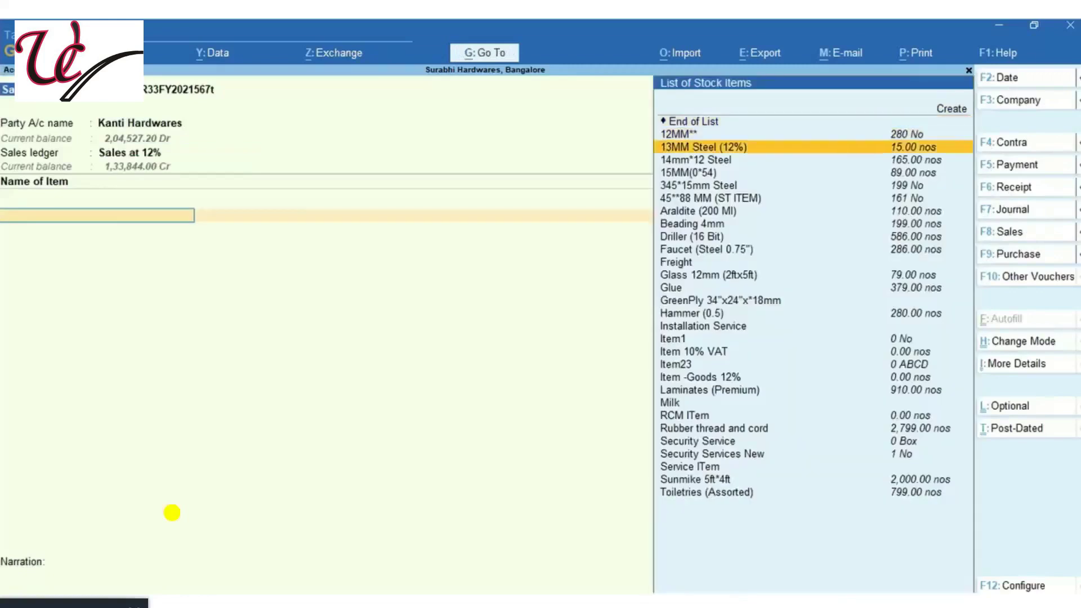
{"action": "key", "text": "Return"}
{"action": "key", "text": "Return"}
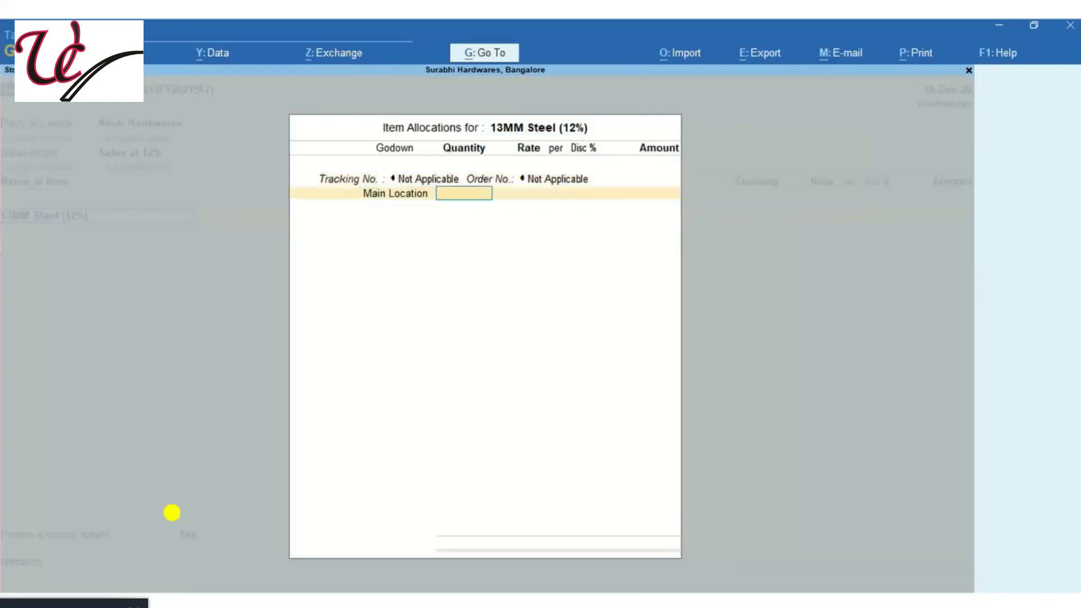
{"action": "type", "text": "100"}
{"action": "key", "text": "Return"}
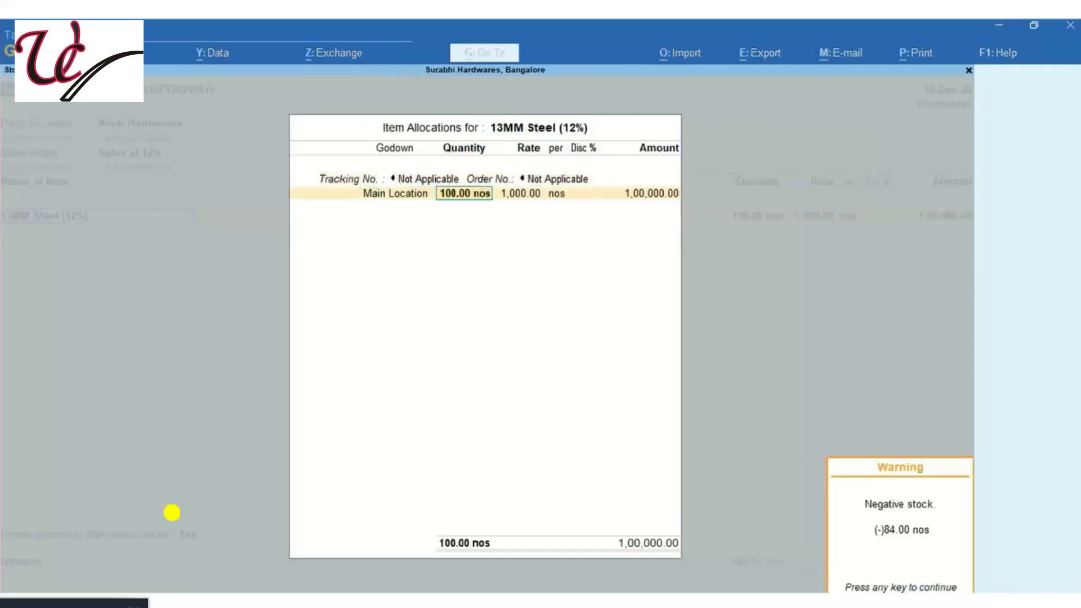
{"action": "key", "text": "Return"}
{"action": "key", "text": "Return"}
{"action": "key", "text": "Return"}
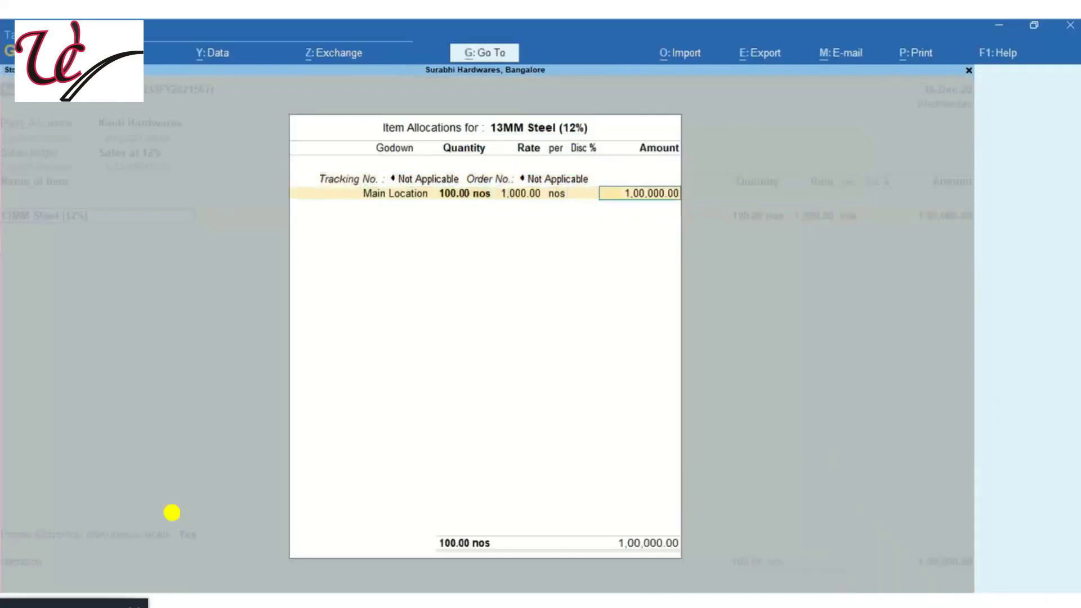
{"action": "key", "text": "Return"}
{"action": "key", "text": "Return"}
Add CGST and SGST of 6,000.00 each, totalling 1,12,000.00
{"action": "key", "text": "Return"}
{"action": "key", "text": "Return"}
{"action": "type", "text": "Cg"}
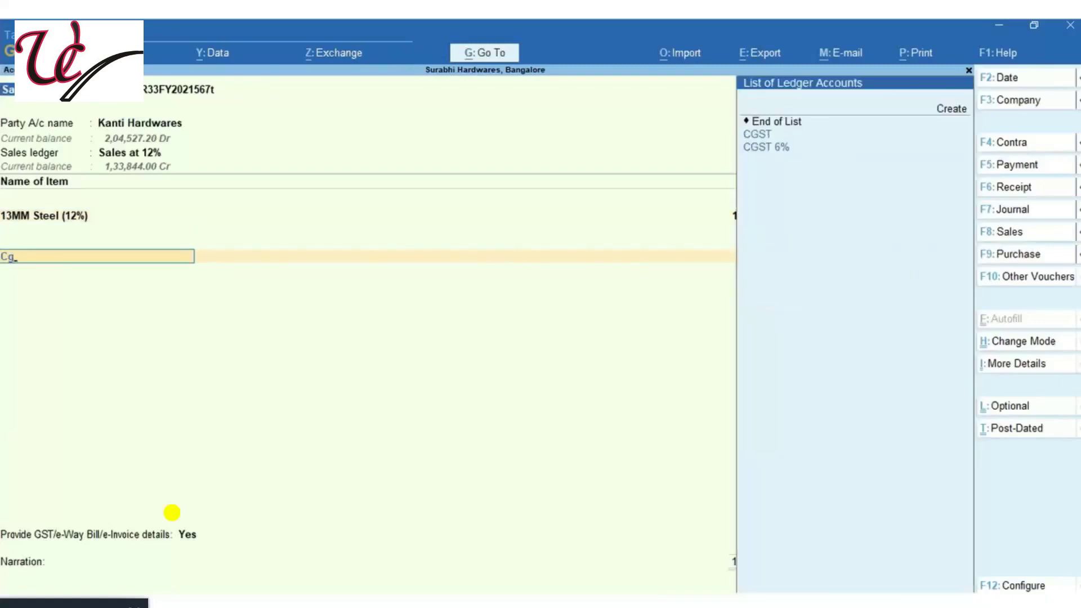
{"action": "key", "text": "Down"}
{"action": "key", "text": "Return"}
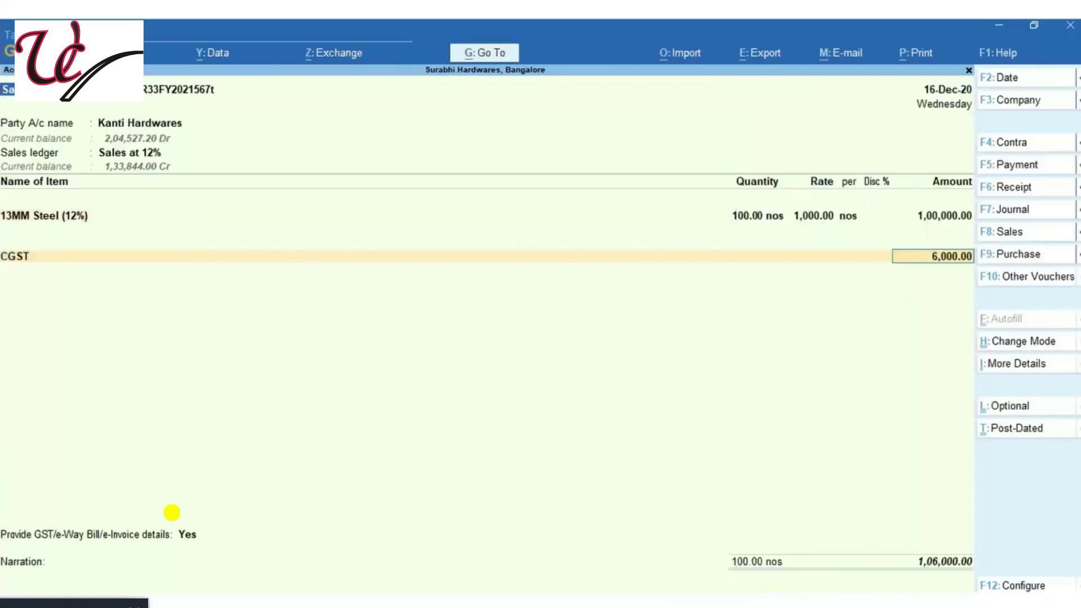
{"action": "key", "text": "Return"}
{"action": "type", "text": "Sg"}
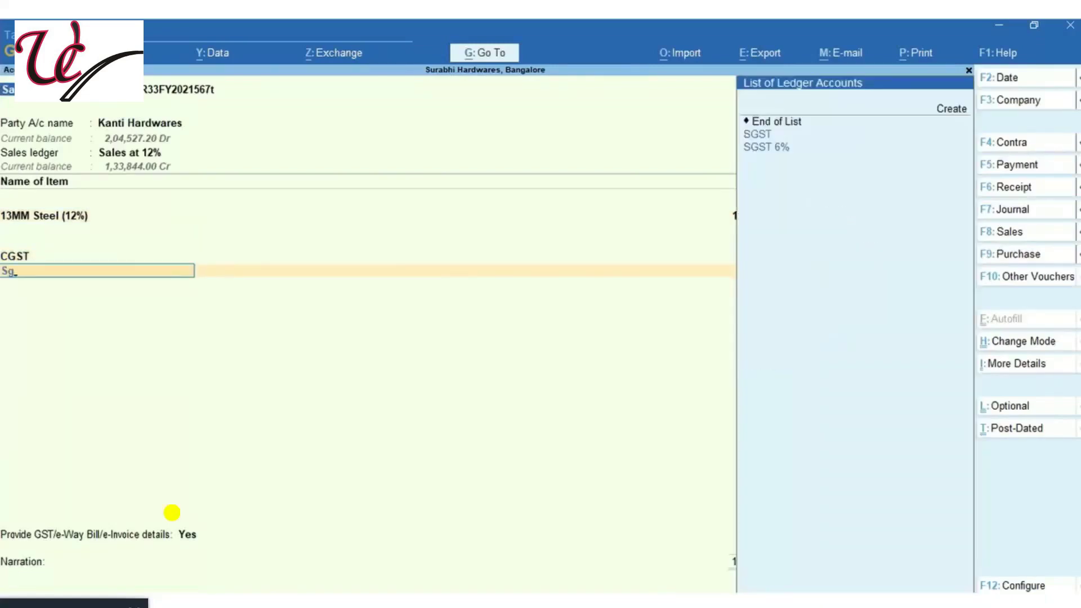
{"action": "key", "text": "Down"}
{"action": "key", "text": "Return"}
{"action": "key", "text": "Return"}
{"action": "key", "text": "Return"}
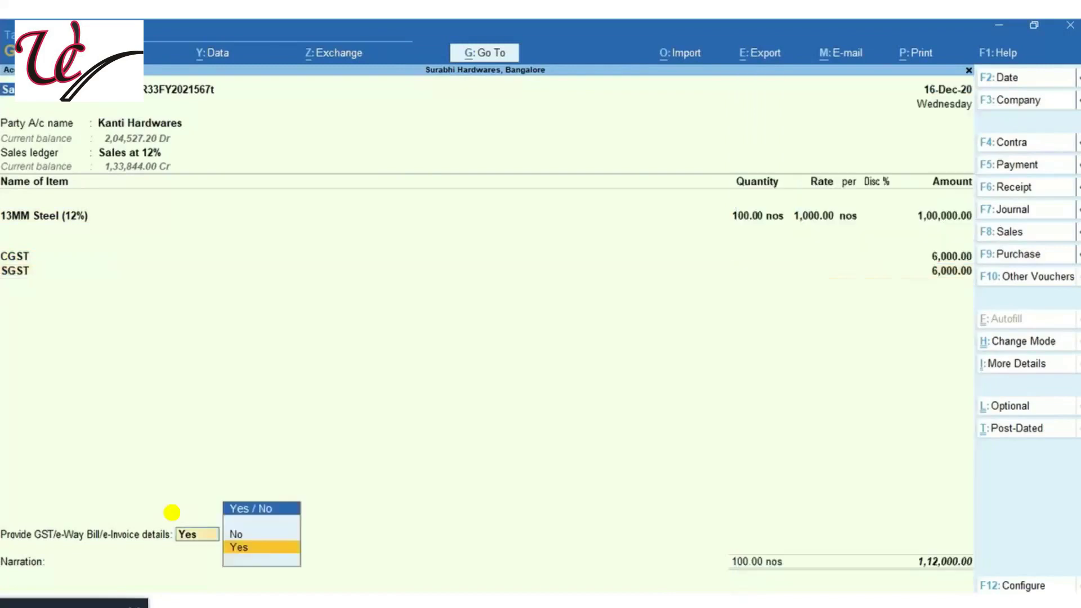
{"action": "key", "text": "Return"}
Fill the e-way bill dispatch and ship-to addresses (17th Main, HSR Layout, Bnagalore)
{"action": "key", "text": "Return"}
{"action": "key", "text": "Return"}
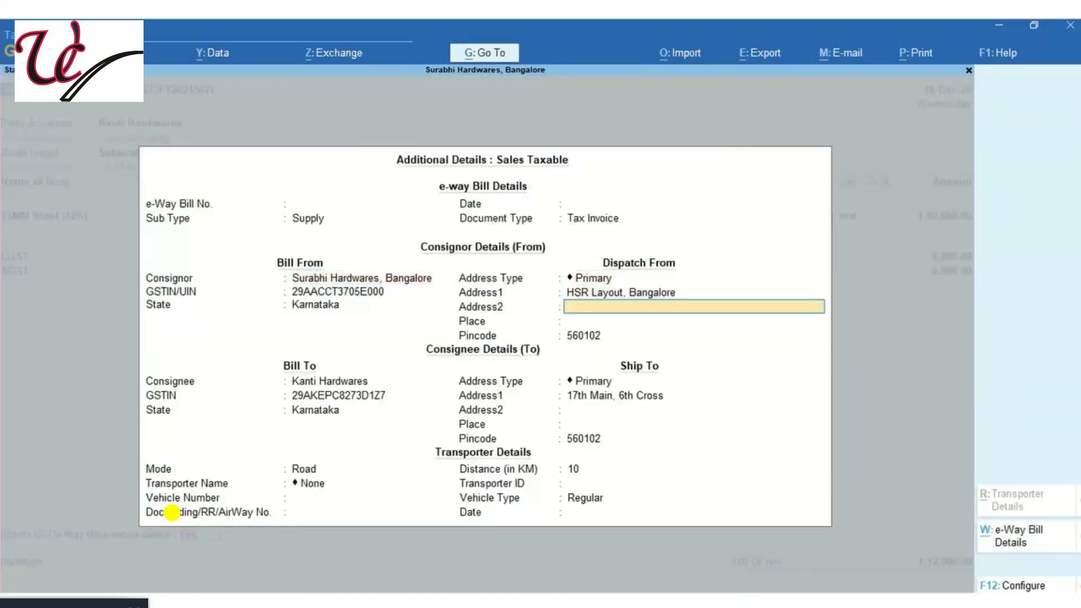
{"action": "type", "text": "H"}
{"action": "key", "text": "BackSpace"}
{"action": "type", "text": "17th Main"}
{"action": "key", "text": "Return"}
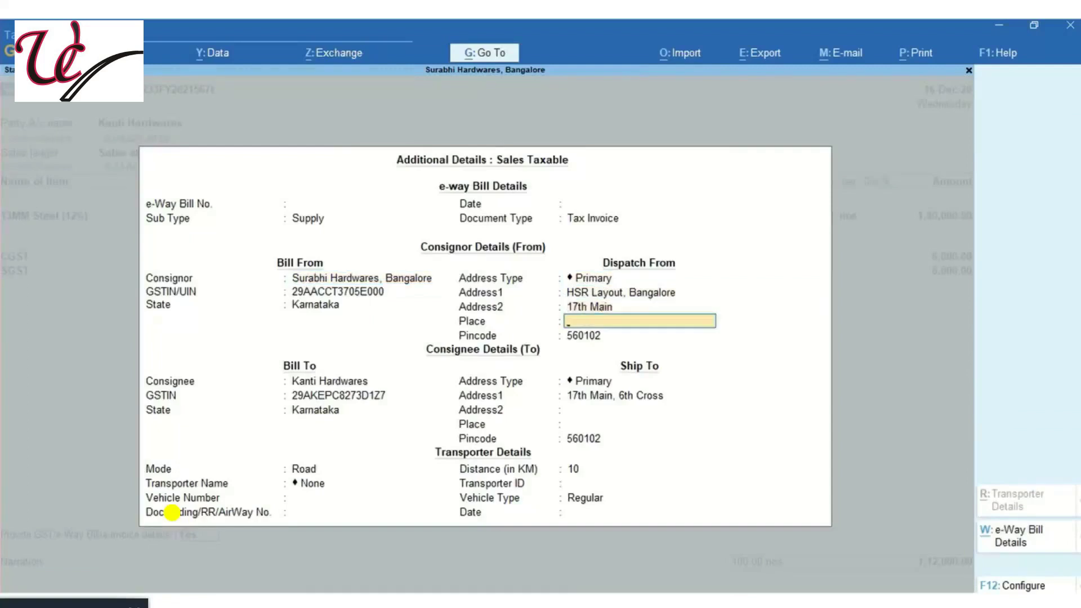
{"action": "type", "text": "HSR Layou"}
{"action": "key", "text": "Return"}
{"action": "key", "text": "Return"}
{"action": "key", "text": "Return"}
{"action": "key", "text": "Return"}
{"action": "key", "text": "Return"}
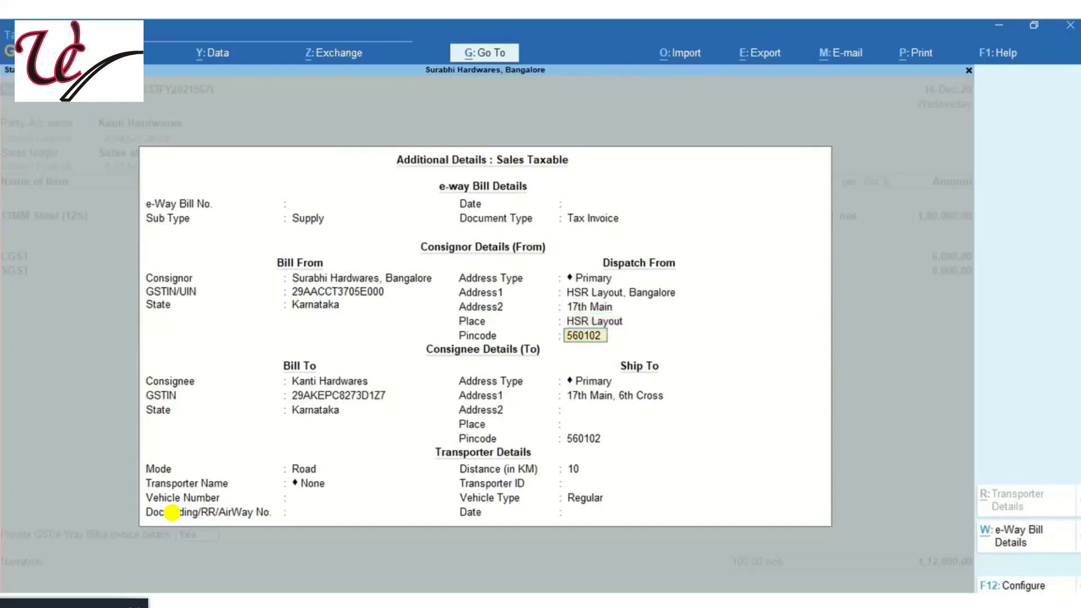
{"action": "key", "text": "Return"}
{"action": "key", "text": "Return"}
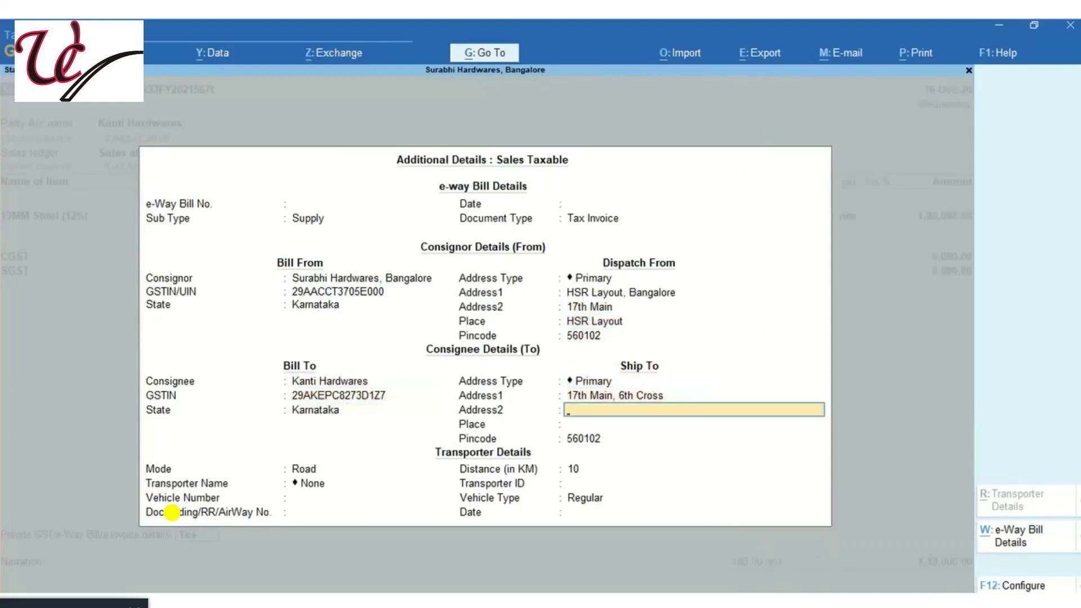
{"action": "type", "text": "HSR Layout"}
{"action": "key", "text": "Return"}
{"action": "type", "text": "Bnagalore"}
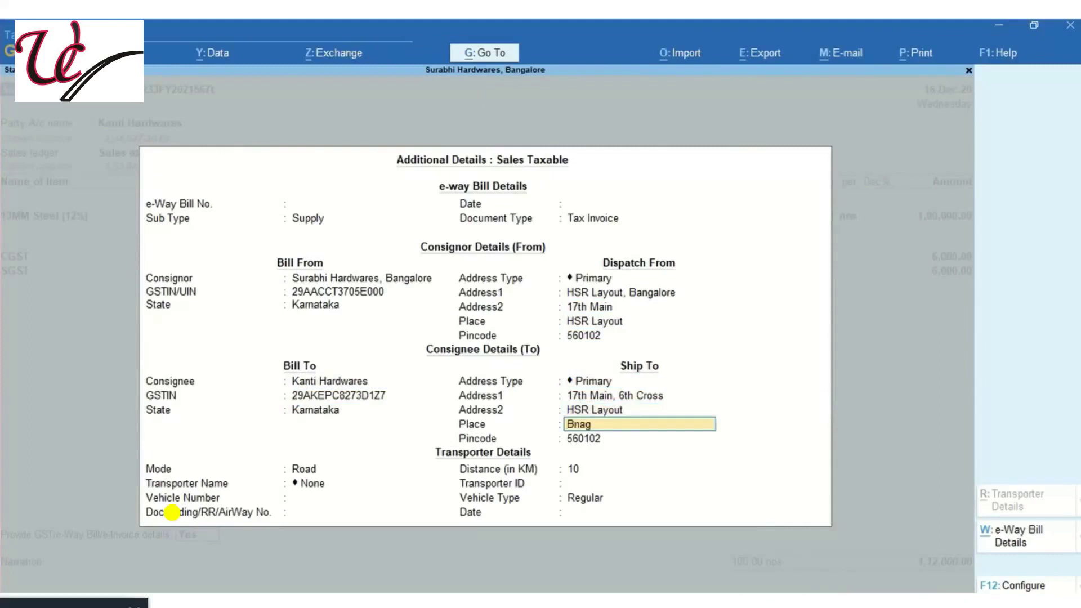
{"action": "key", "text": "Return"}
{"action": "key", "text": "Return"}
{"action": "key", "text": "Return"}
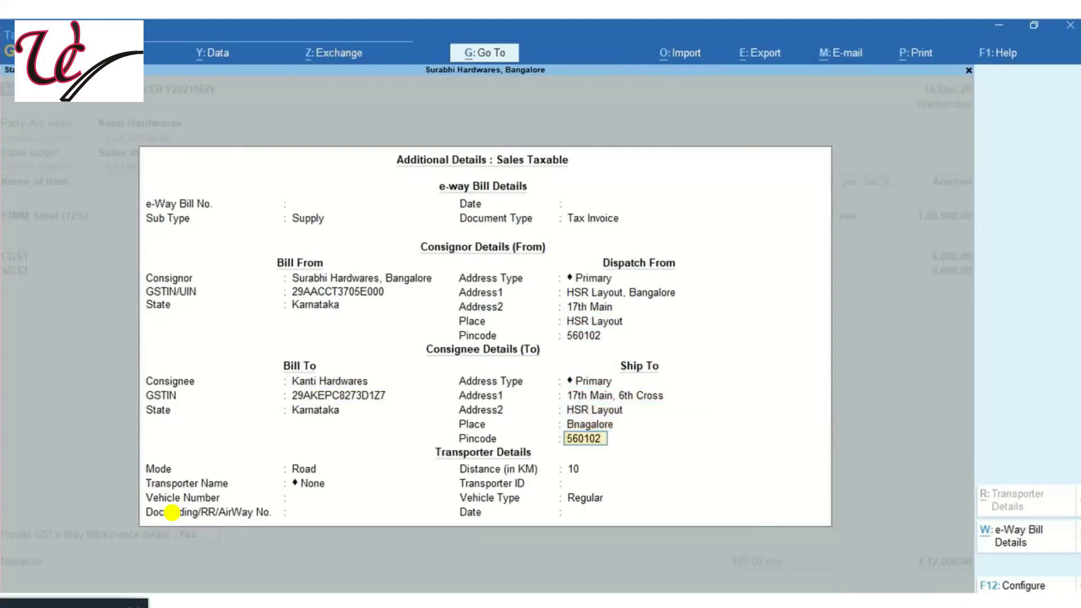
Enter the transporter ID and vehicle number, with Regular vehicle type and document no. 4567
{"action": "key", "text": "Return"}
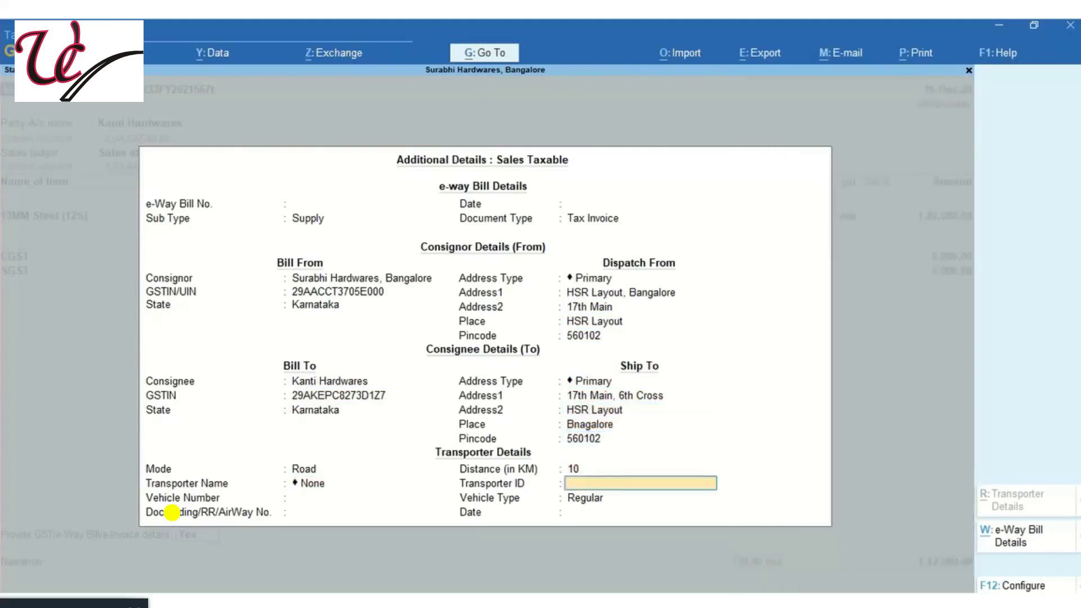
{"action": "key", "text": "ctrl+alt+v"}
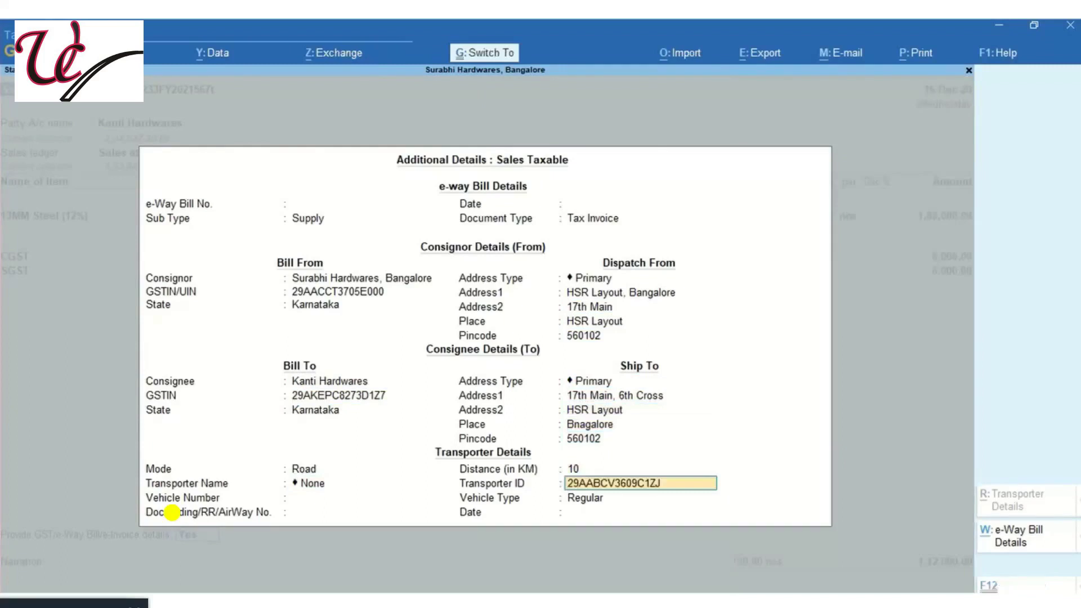
{"action": "key", "text": "Return"}
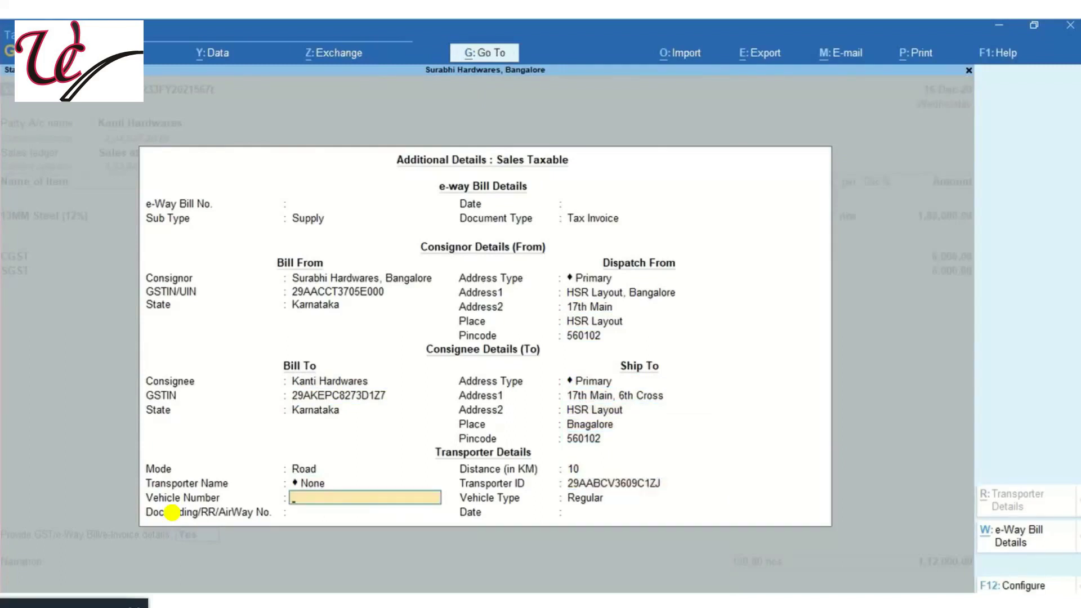
{"action": "type", "text": "KA08M5656"}
{"action": "key", "text": "Return"}
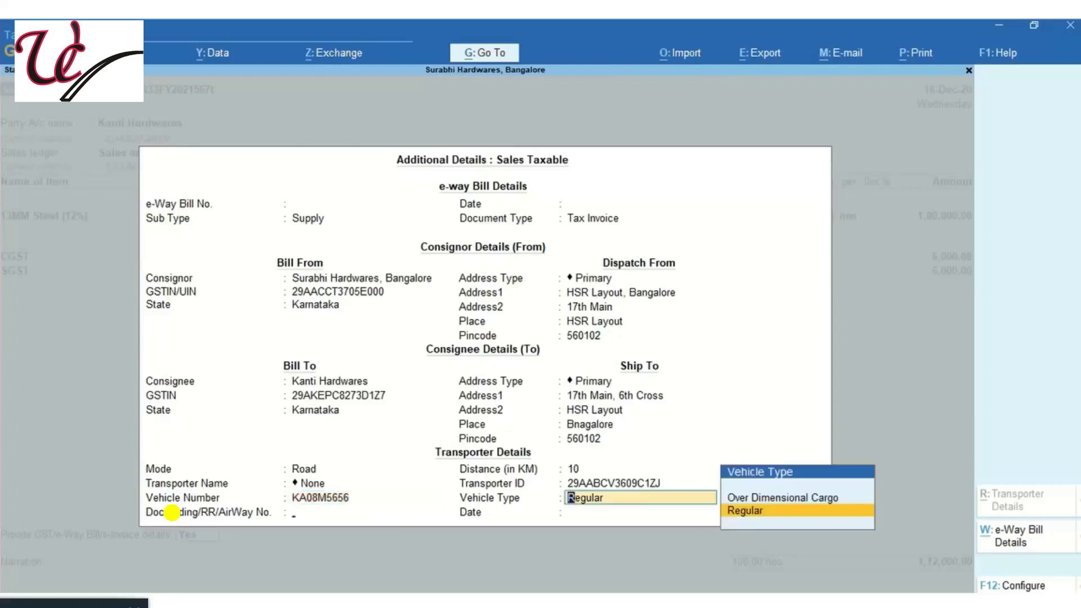
{"action": "key", "text": "Return"}
{"action": "type", "text": "4567"}
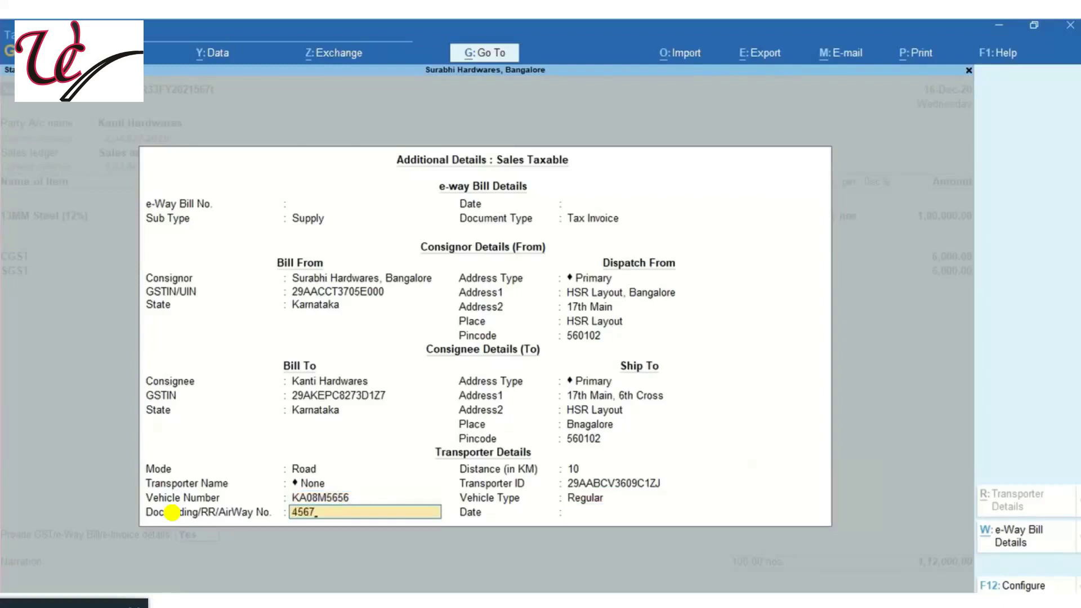
{"action": "key", "text": "Return"}
{"action": "key", "text": "Return"}
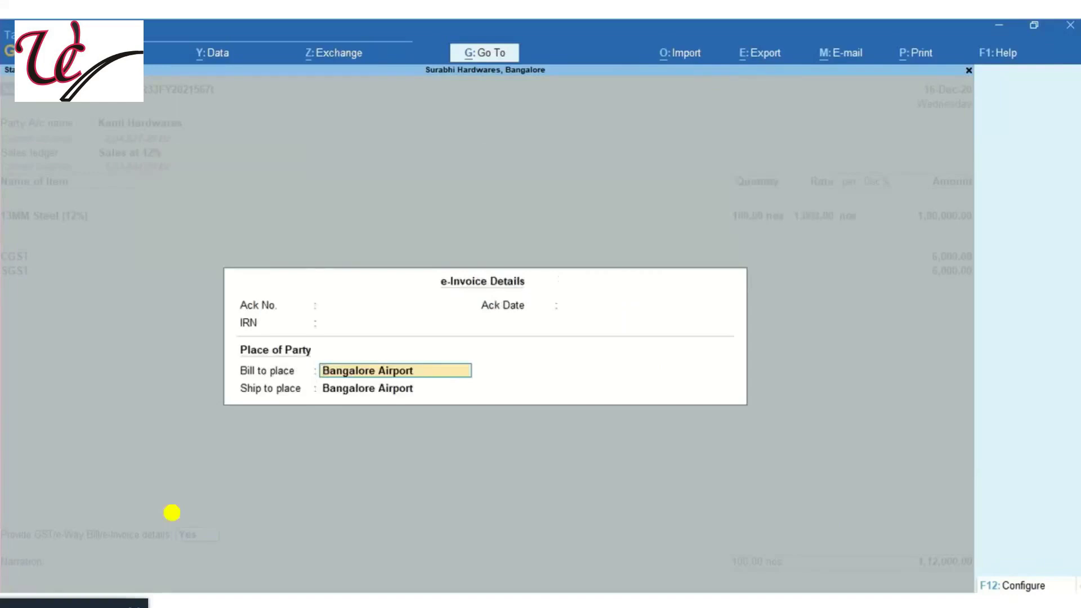
{"action": "key", "text": "Return"}
Accept the e-invoice details and save the voucher, generating its e-invoice and e-way bill
{"action": "key", "text": "Return"}
{"action": "key", "text": "Return"}
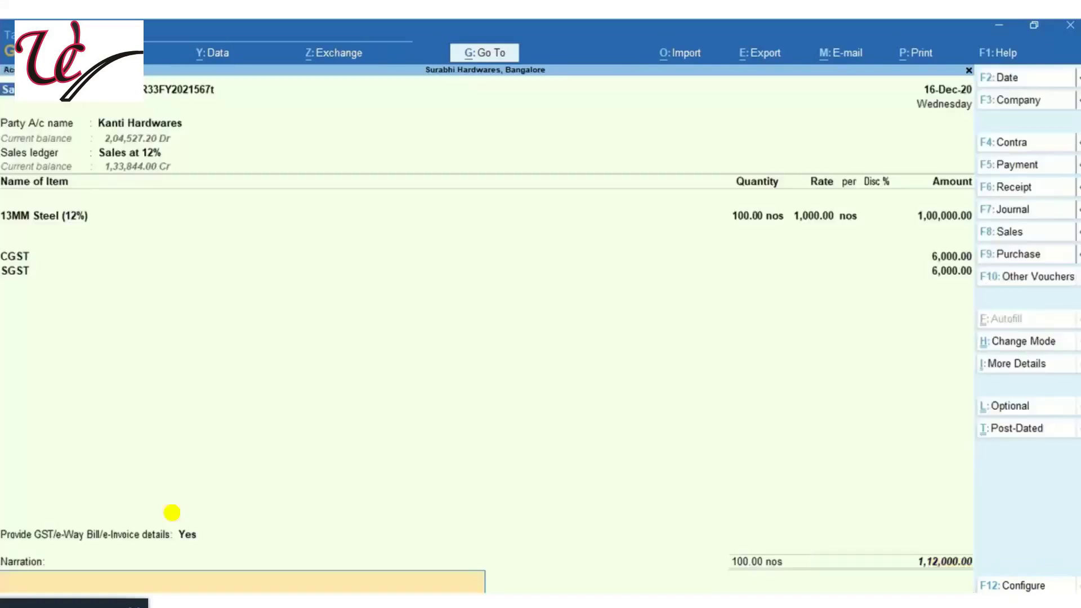
{"action": "key", "text": "Return"}
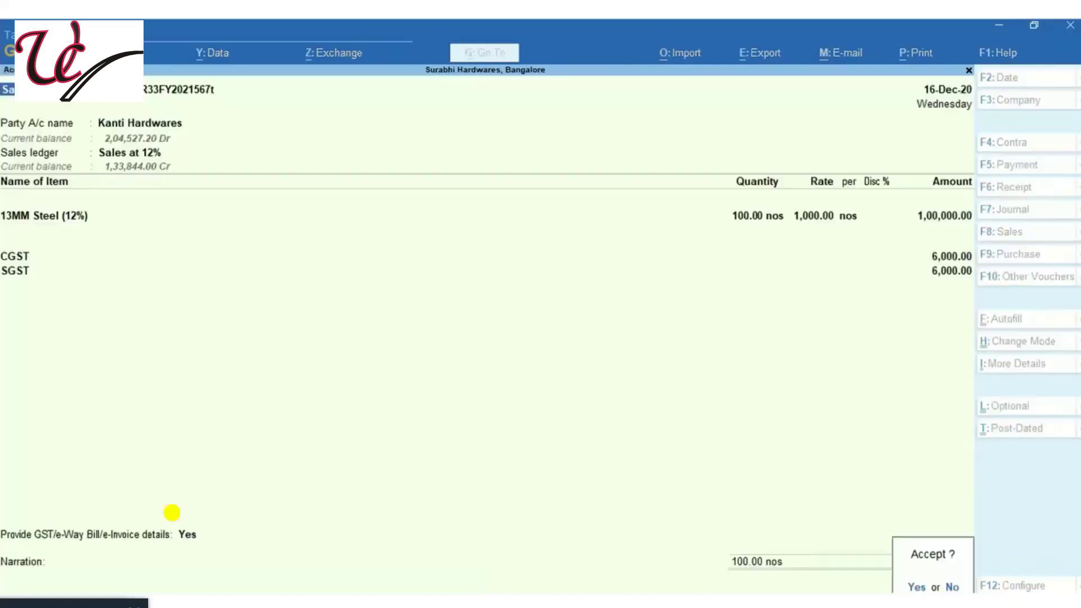
{"action": "key", "text": "Return"}
{"action": "key", "text": "Return"}
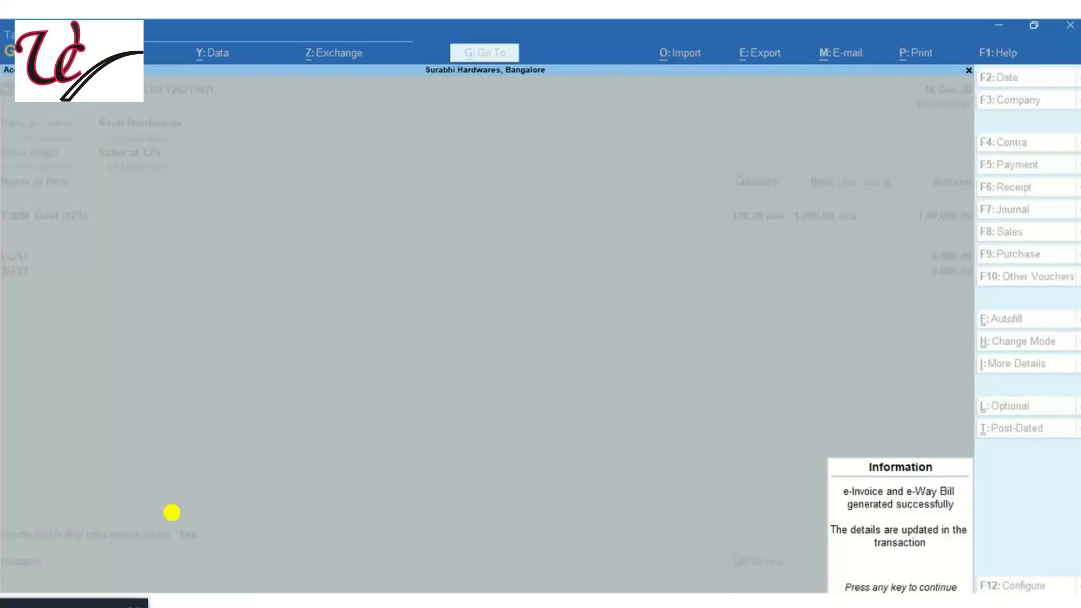
{"action": "key", "text": "Return"}
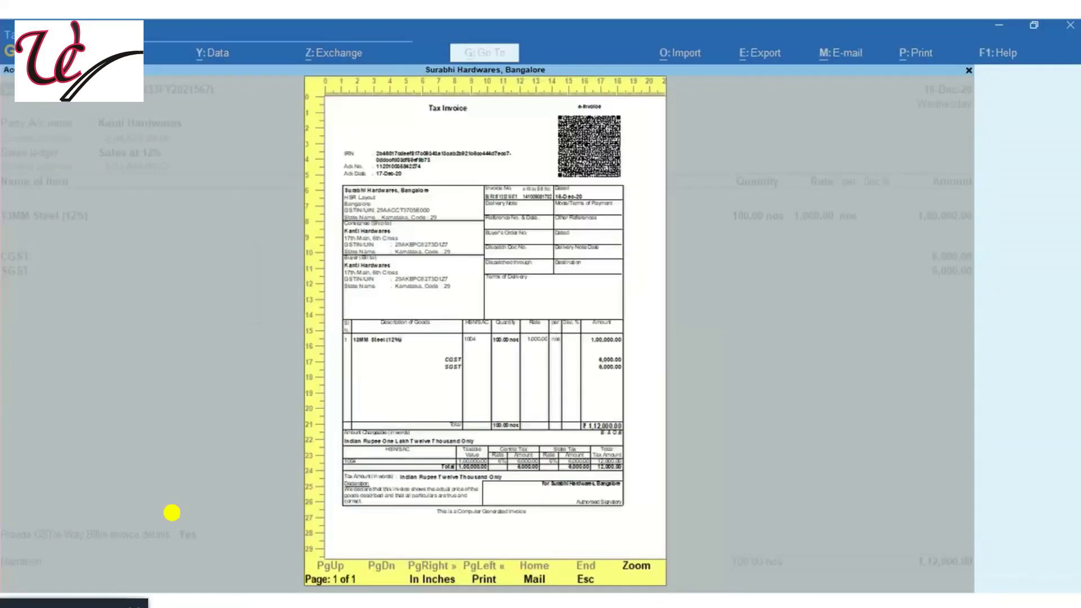
Zoom in and out on the tax invoice preview with IRN and QR code, then close it
{"action": "left_click", "coordinate": [487, 265]}
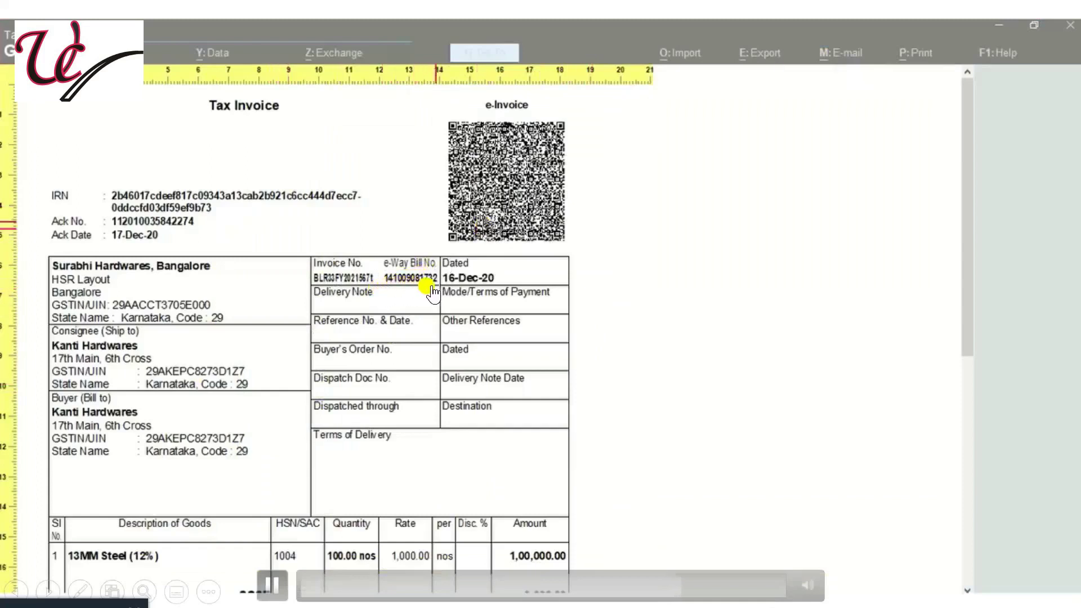
{"action": "left_click", "coordinate": [564, 350]}
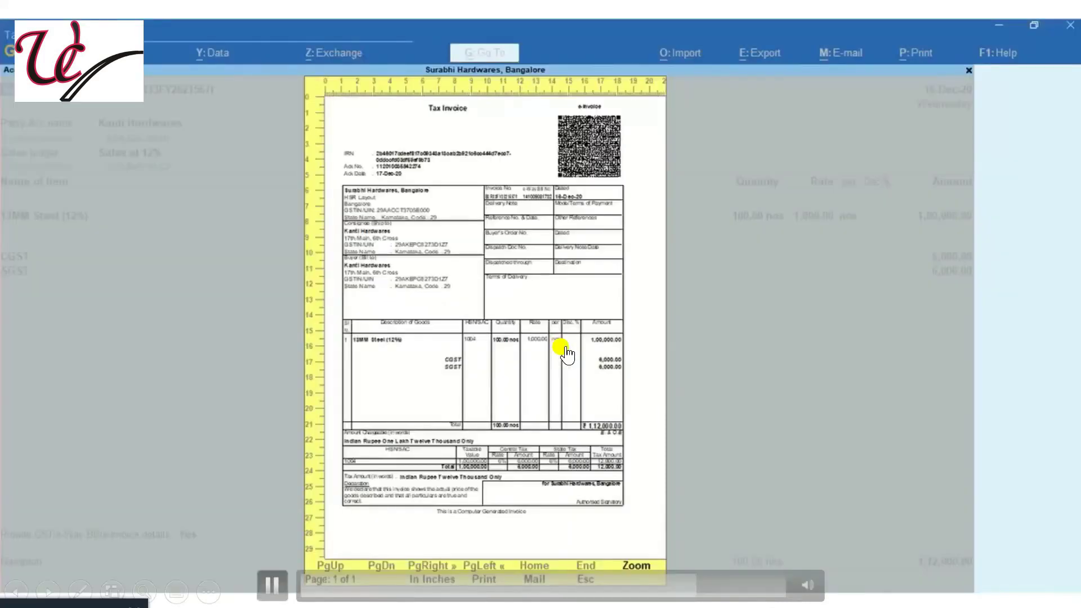
{"action": "key", "text": "Escape"}
{"action": "key", "text": "Escape"}
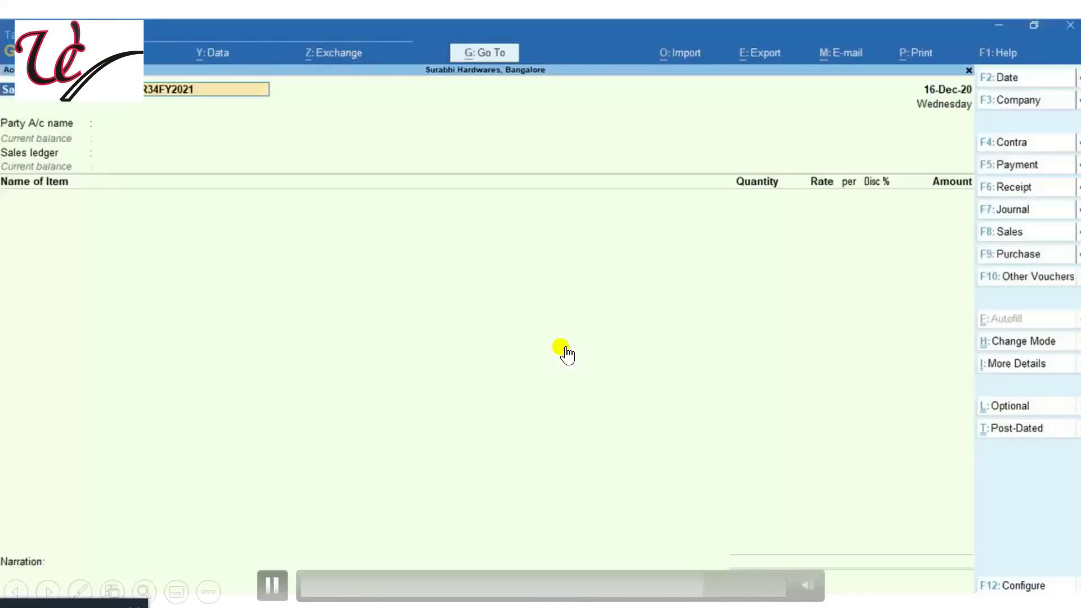
Reopen the saved Kanti Hardwares voucher and view its e-Invoice Details
{"action": "key", "text": "Page_Up"}
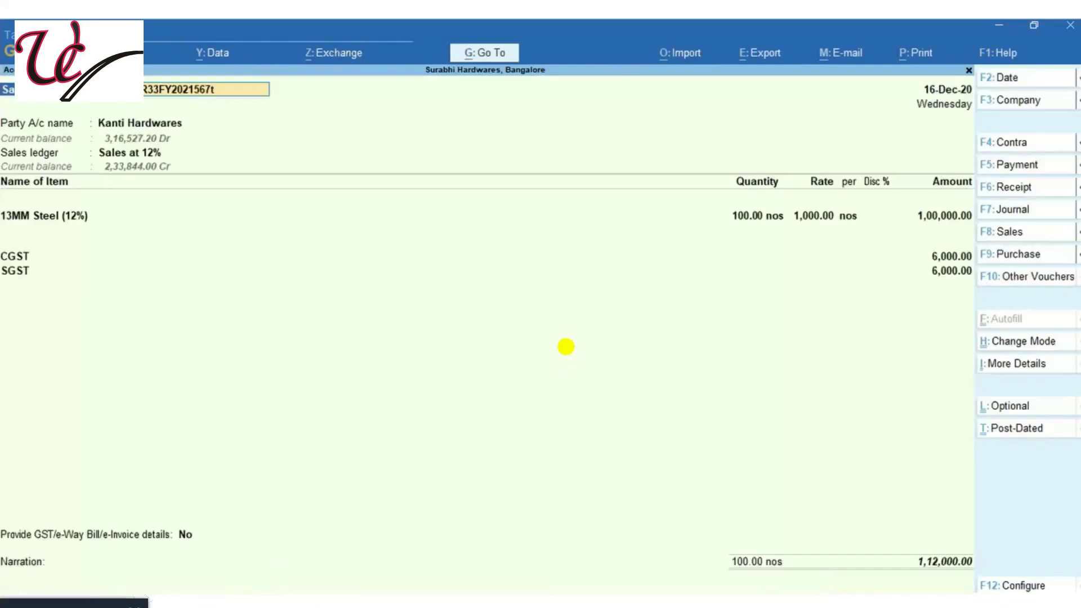
{"action": "key", "text": "ctrl+i"}
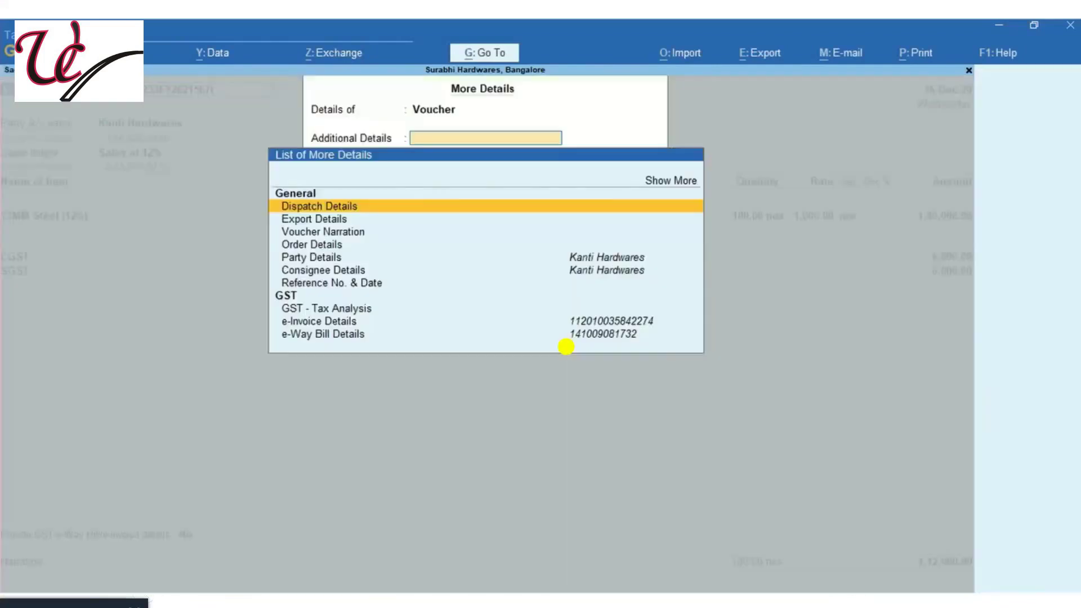
{"action": "key", "text": "Down"}
{"action": "key", "text": "Down"}
{"action": "key", "text": "Down"}
{"action": "key", "text": "Down"}
{"action": "key", "text": "Down"}
{"action": "key", "text": "Down"}
{"action": "key", "text": "Down"}
{"action": "key", "text": "Down"}
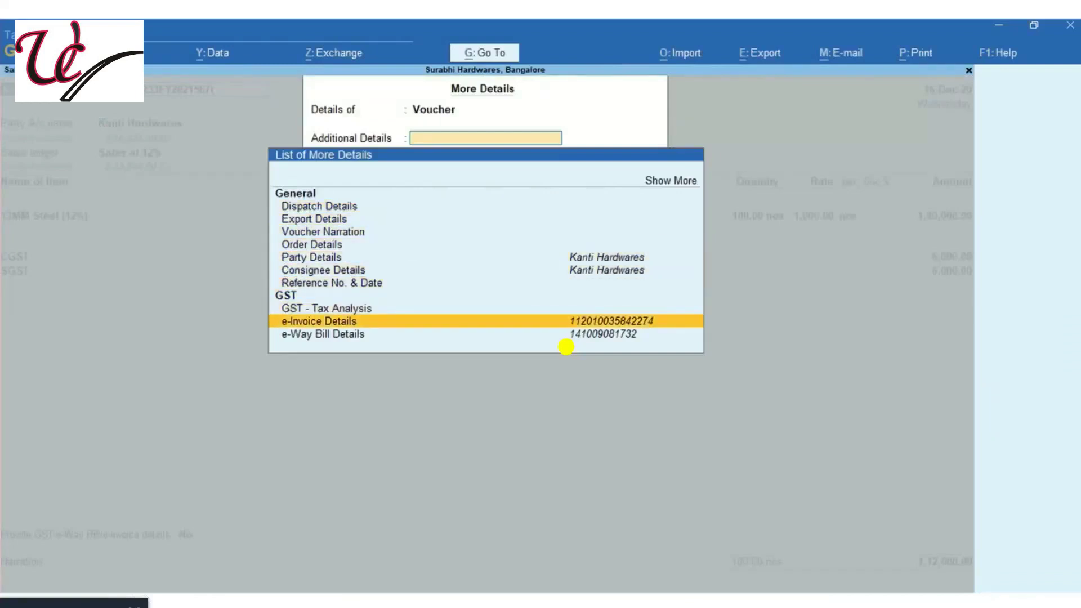
{"action": "key", "text": "Return"}
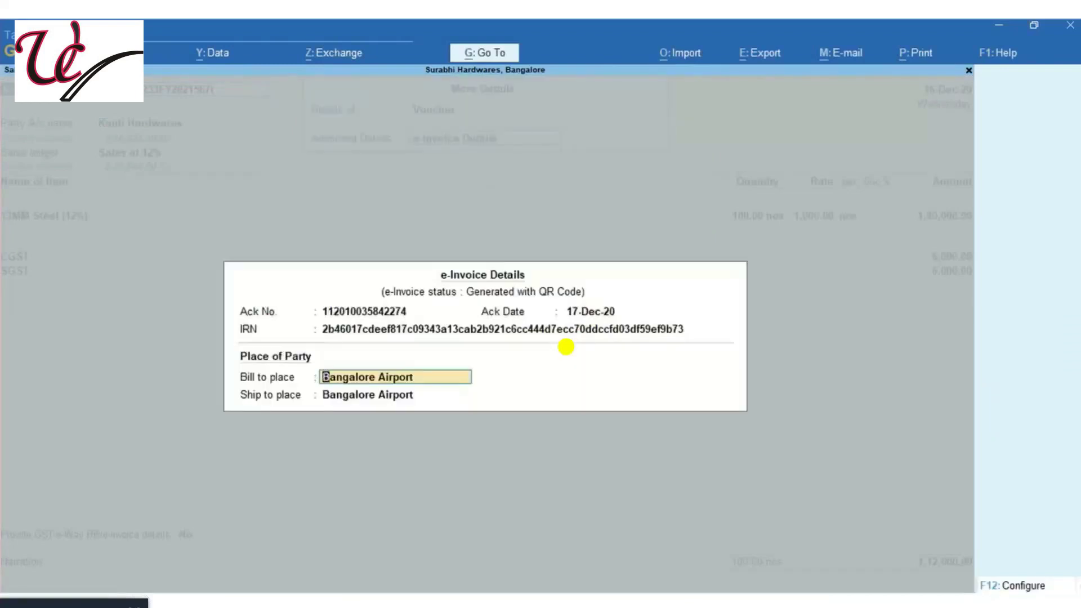
{"action": "key", "text": "Escape"}
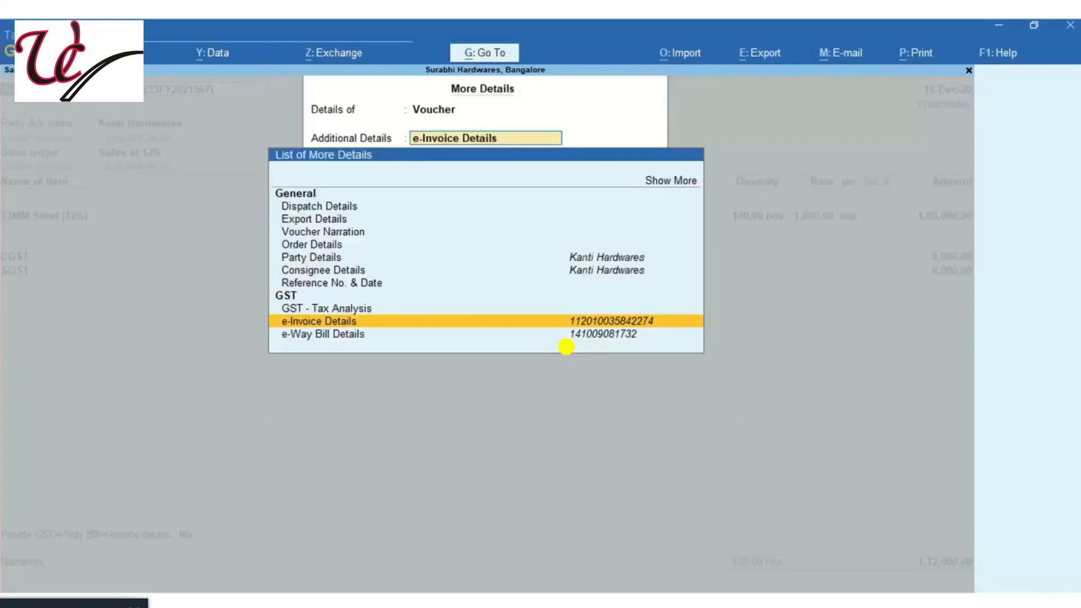
View the voucher's e-Way Bill Details, then close them
{"action": "key", "text": "Down"}
{"action": "key", "text": "Return"}
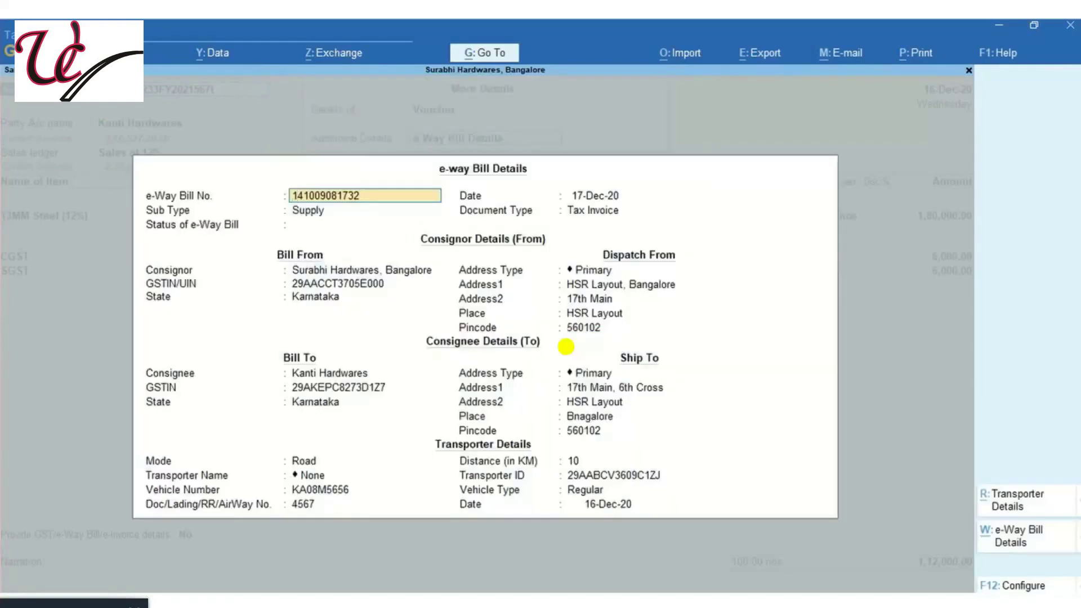
{"action": "key", "text": "BackSpace"}
{"action": "key", "text": "Escape"}
{"action": "key", "text": "Escape"}
{"action": "key", "text": "Escape"}
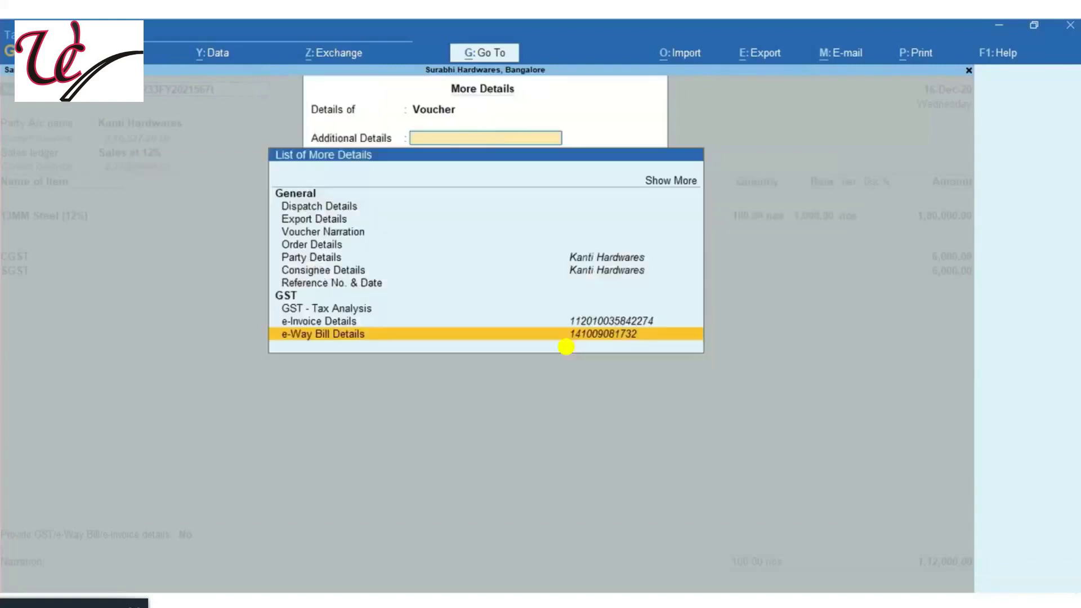